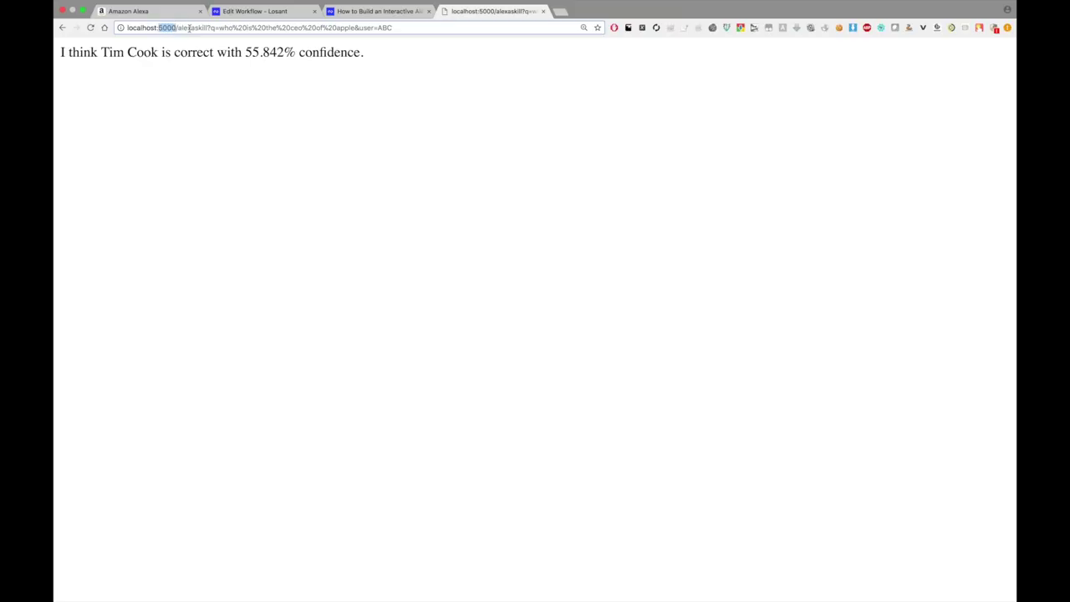
- Resubmit the localhost:5000/alexaskill query "who is the ceo of apple" for user ABC and check the request log in the terminal
left_click_drag(210, 28, 400, 28)
left_click(366, 27)
left_click(399, 28)
key("Return")
key("super+Tab")
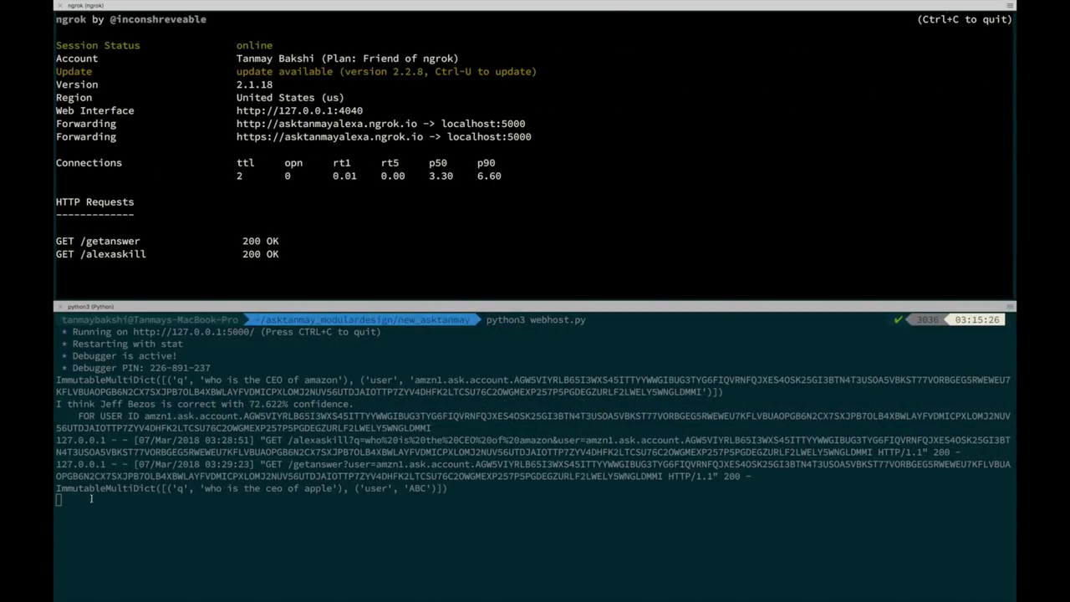
left_click(126, 492)
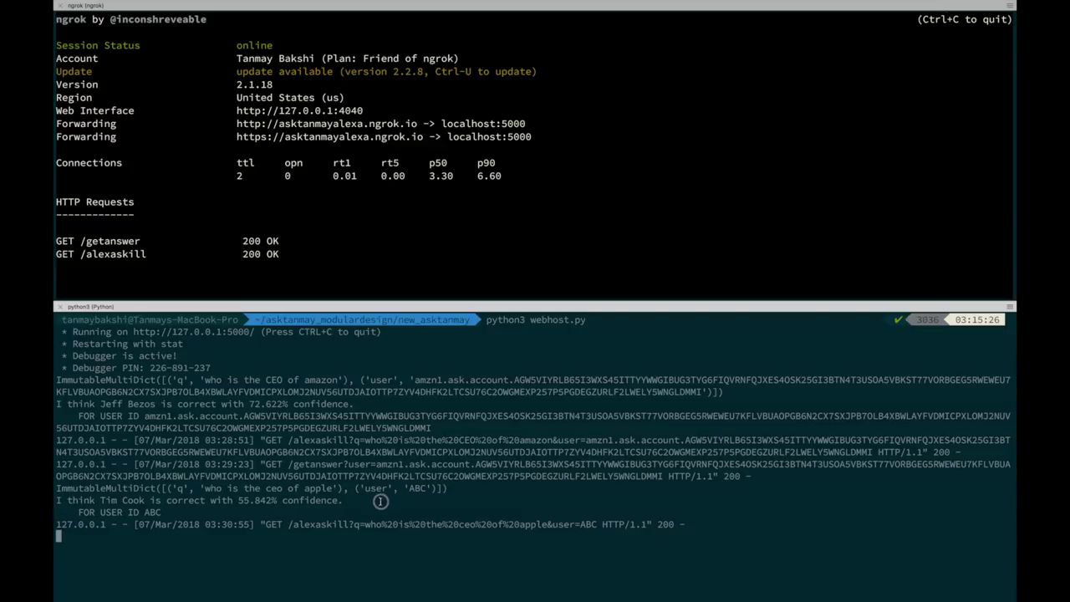
- Return to the browser and examine the answer text served for the Apple CEO query
key("ctrl+Left")
left_click_drag(408, 61, 55, 57)
left_click(101, 74)
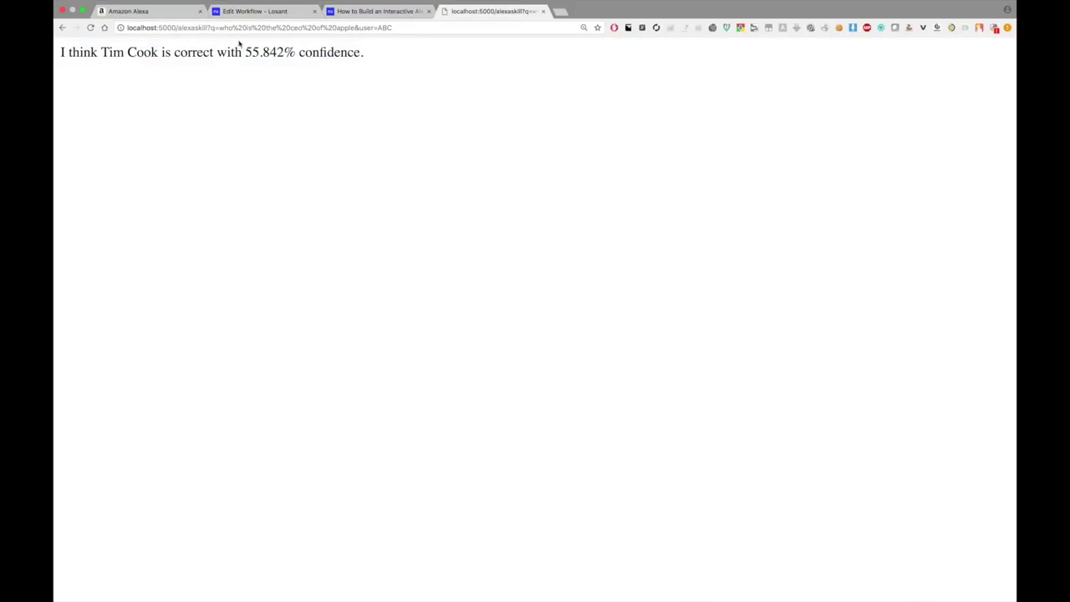
left_click_drag(53, 90, 53, 62)
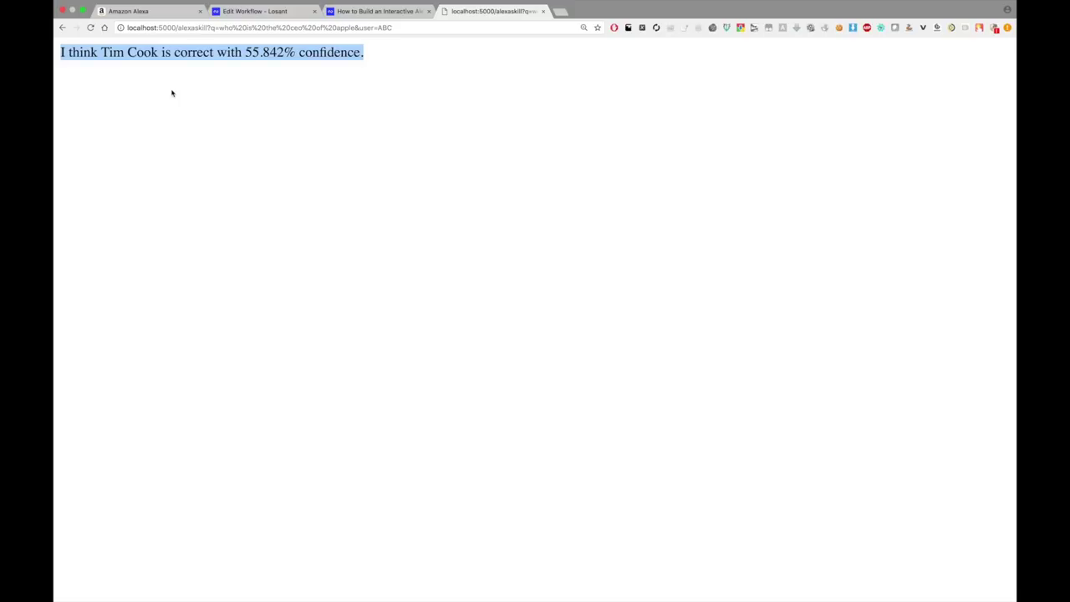
- Open the new Skills console from the Amazon Alexa developer site and sign in with the prefilled account credentials
left_click(171, 15)
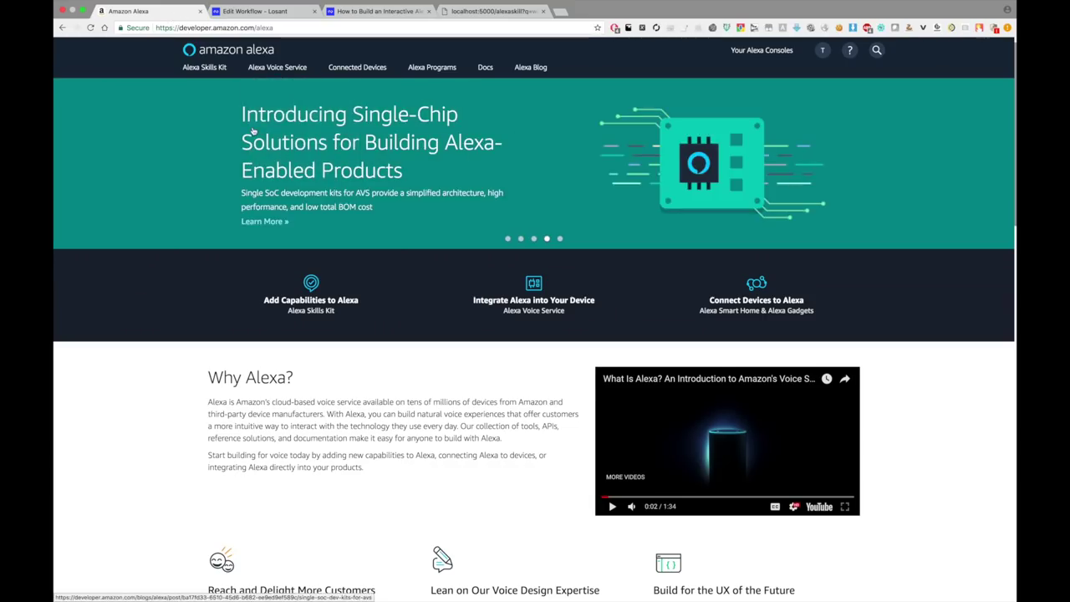
scroll(254, 123, "down", 2)
scroll(254, 124, "down", 10)
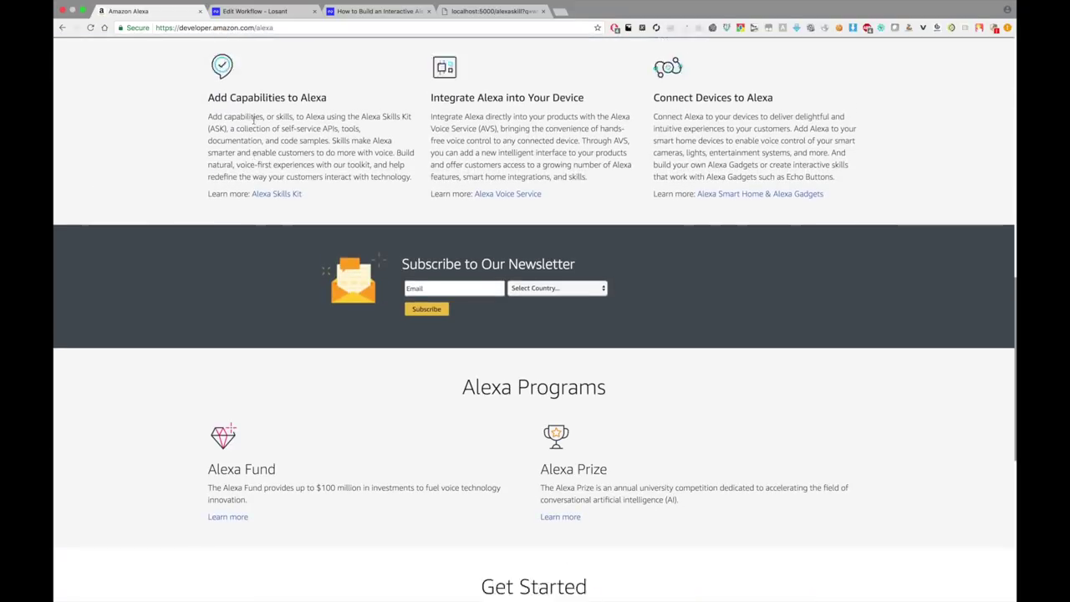
scroll(266, 144, "up", 12)
mouse_move(762, 50)
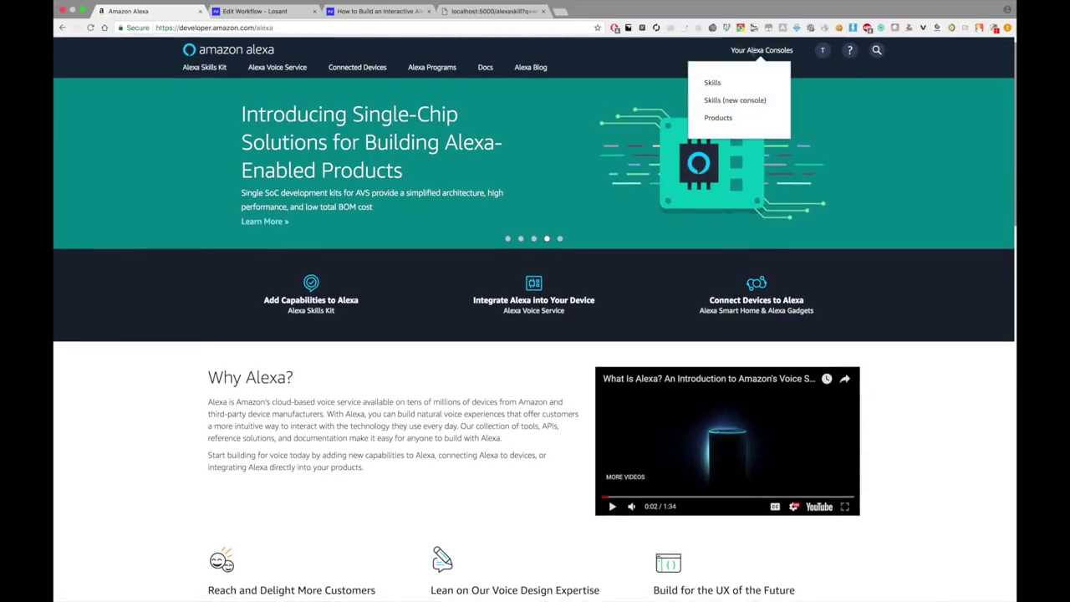
left_click(734, 101)
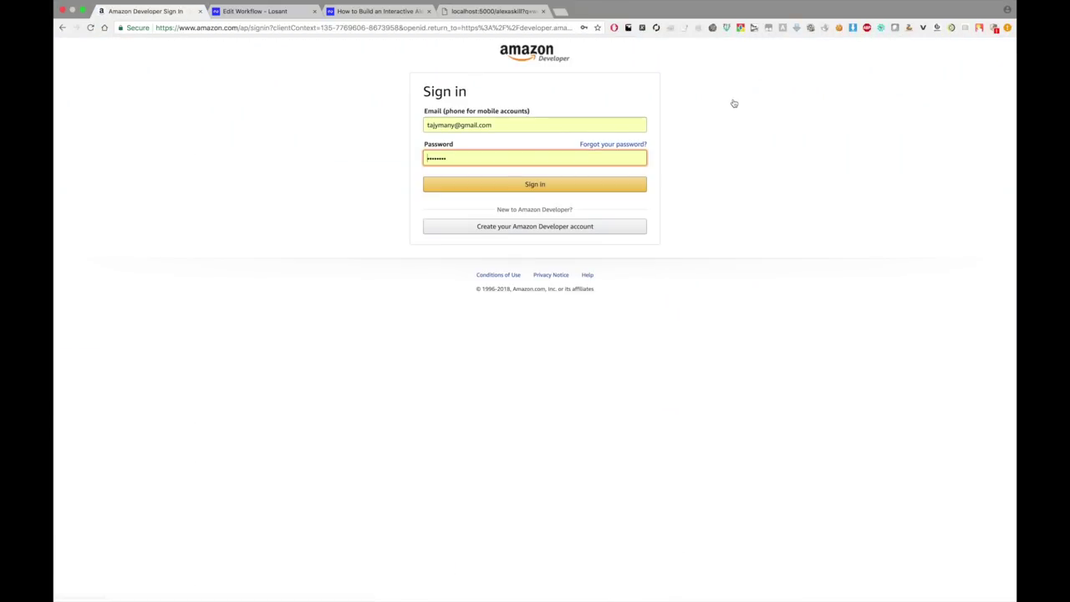
key("Return")
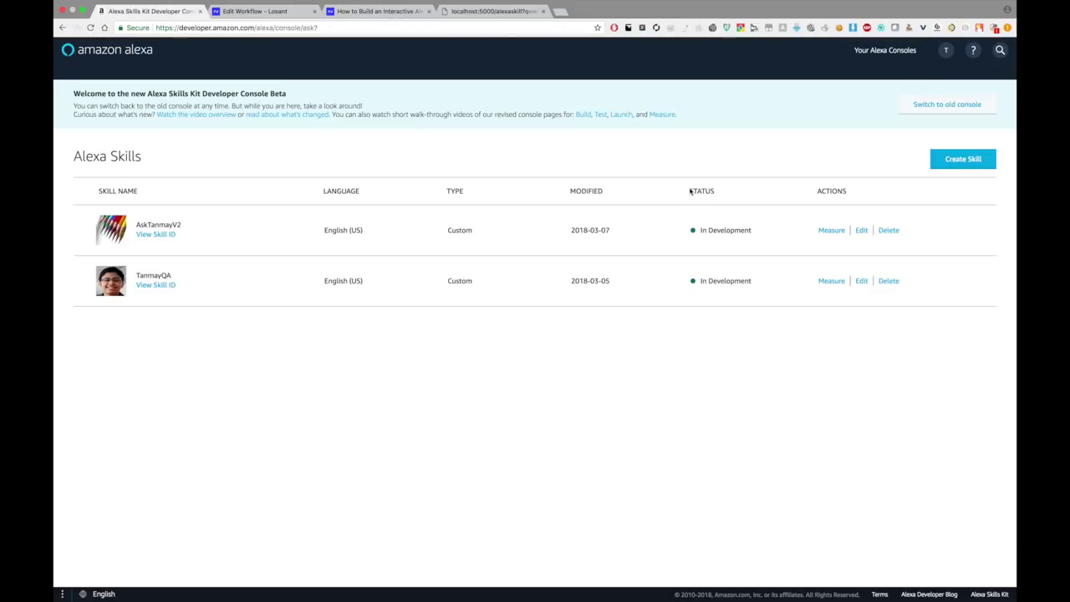
- Enlarge the skills list to 125% and open the AskTanmayV2 skill for editing
key("super+equal")
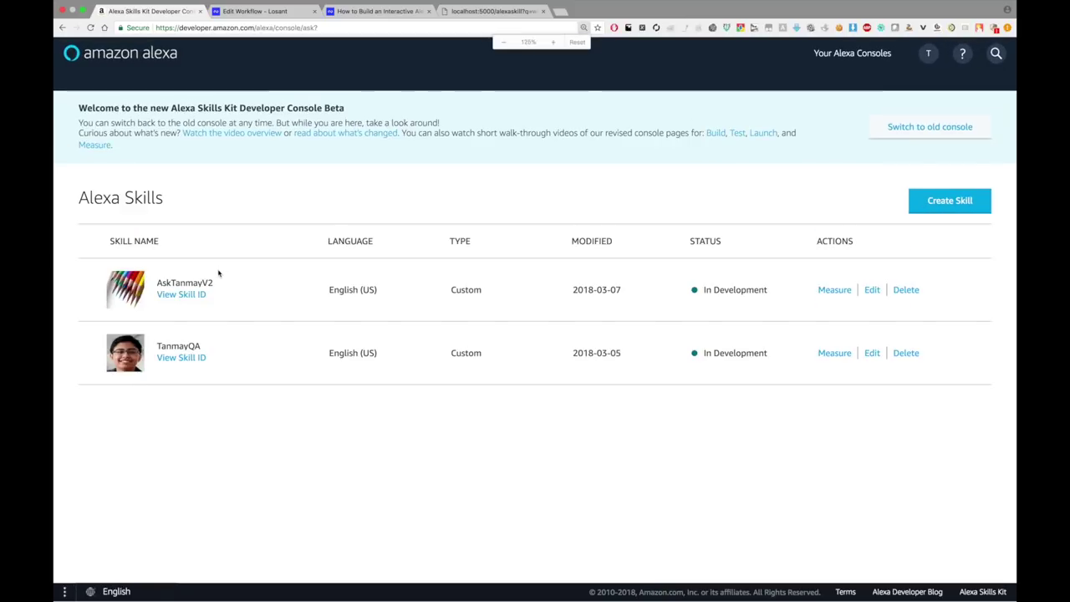
double_click(165, 285)
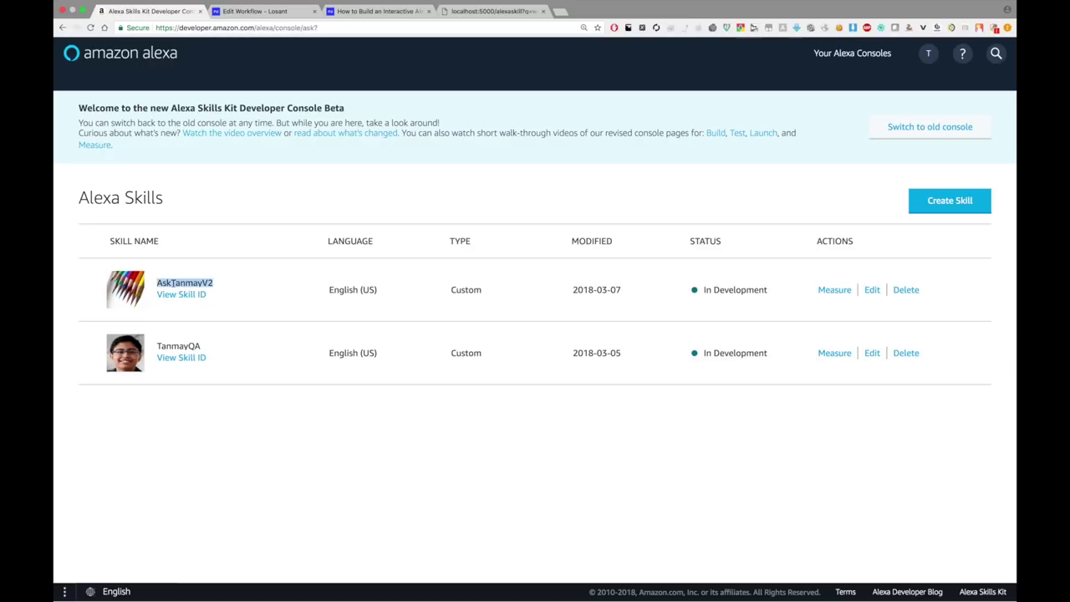
left_click(872, 289)
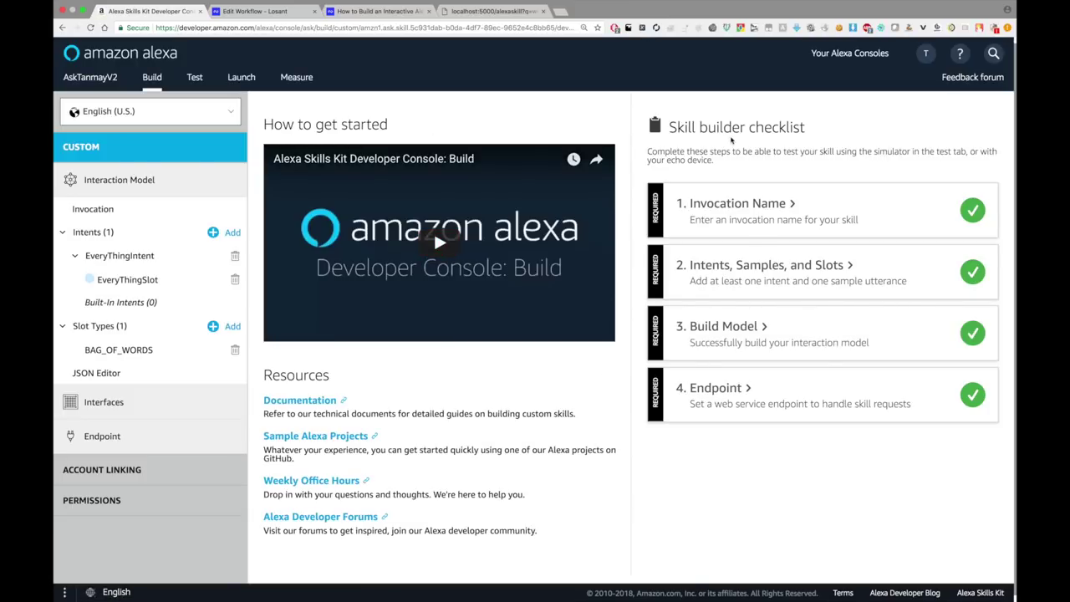
- Open the interaction model's Invocation settings and review the example user phrase and the skill invocation name
double_click(100, 180)
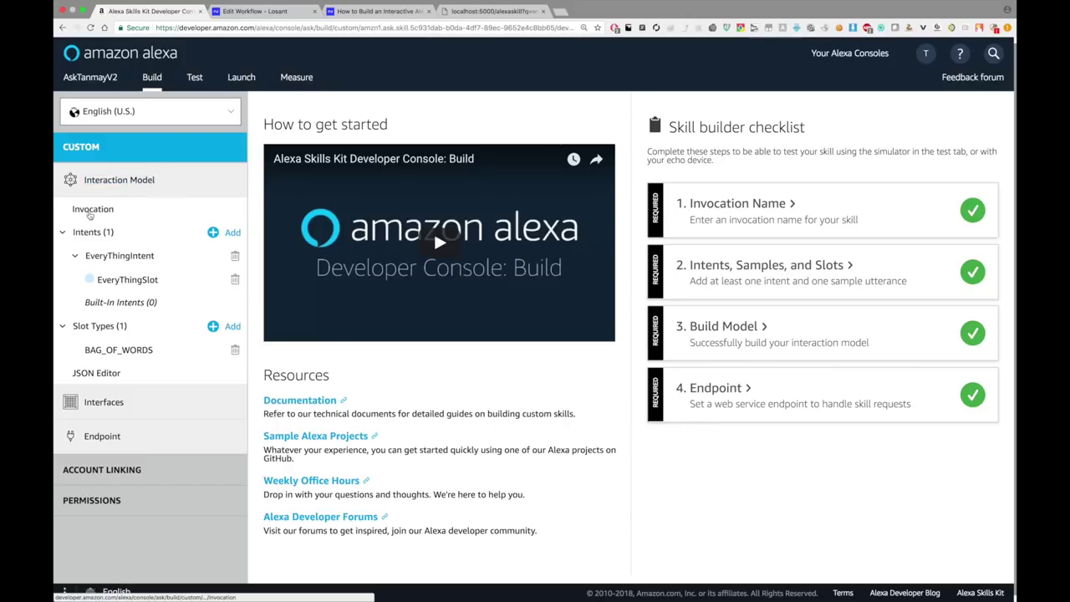
left_click(90, 213)
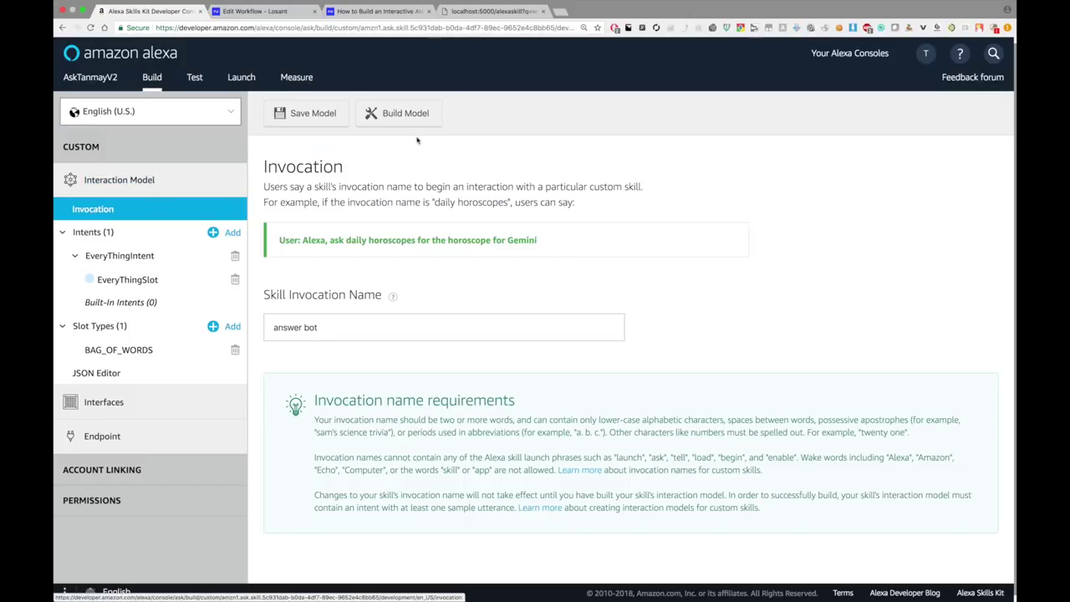
double_click(307, 166)
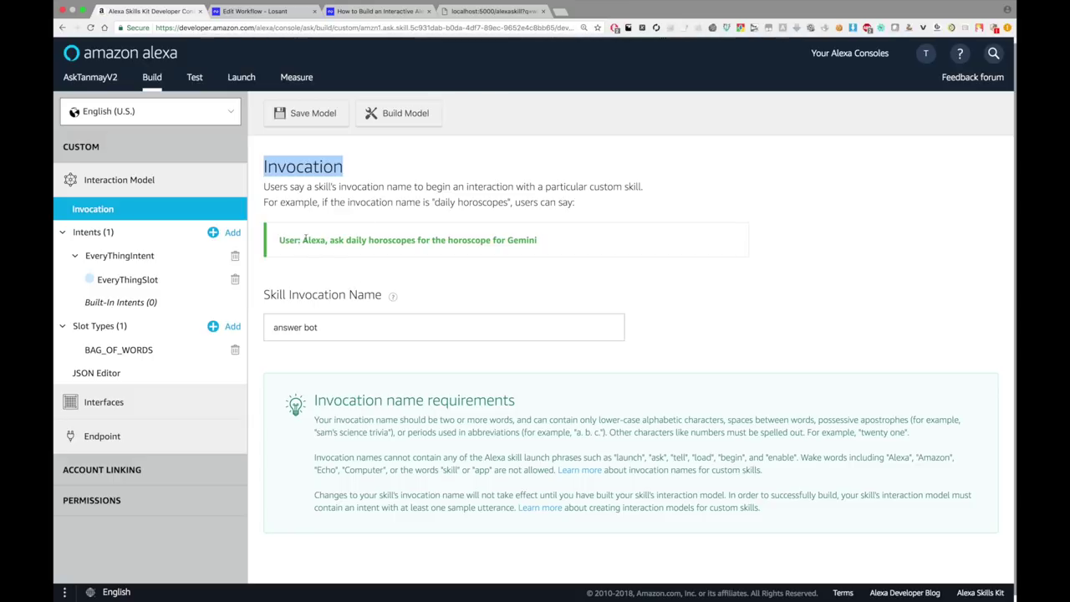
left_click(357, 240)
left_click_drag(357, 240, 415, 240)
left_click(379, 240)
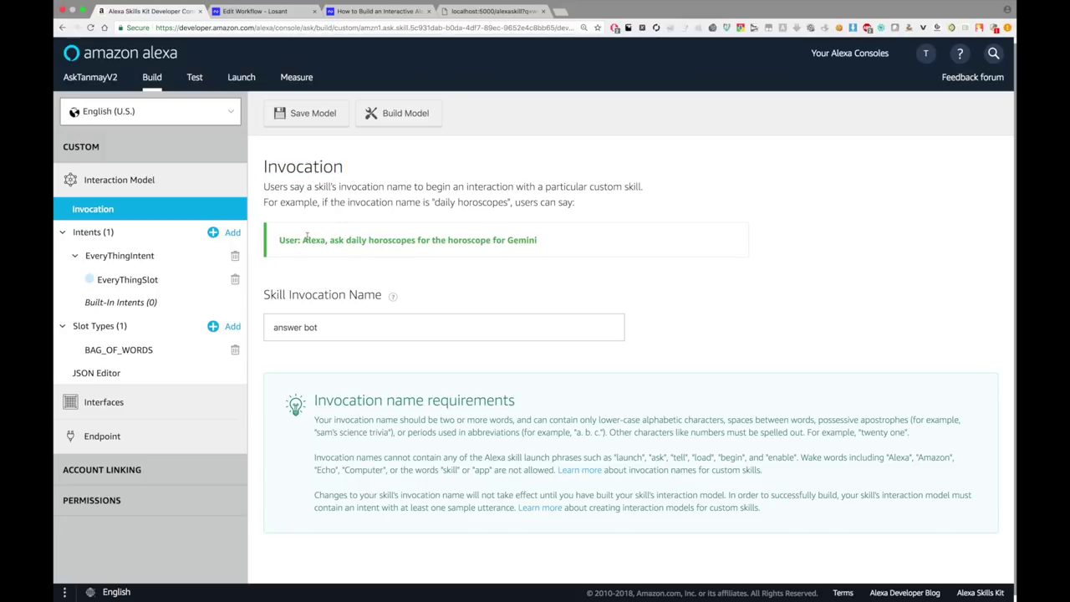
left_click_drag(303, 240, 532, 242)
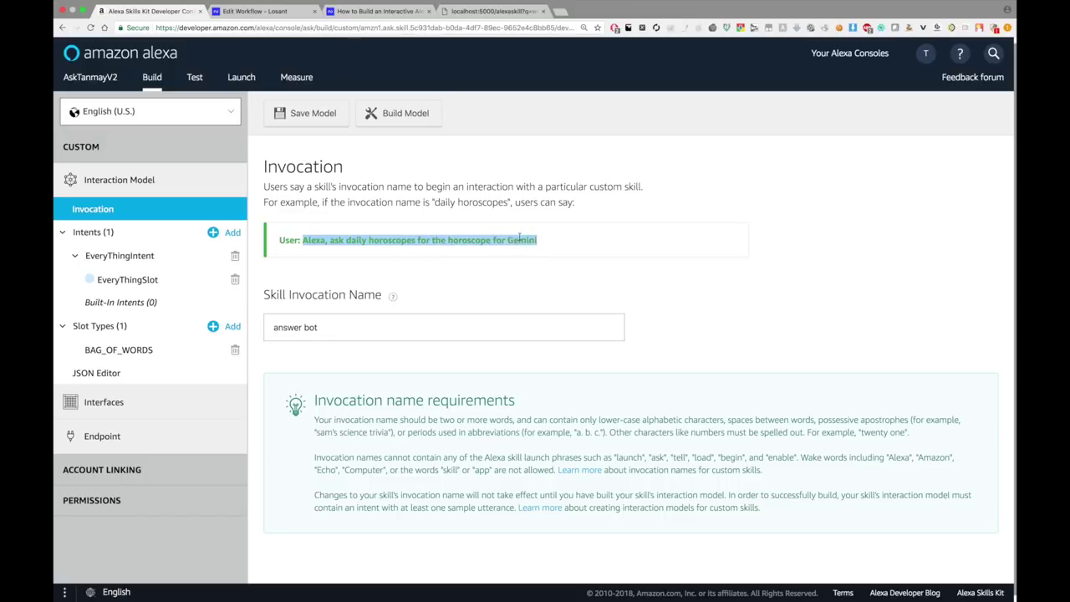
left_click(532, 242)
left_click_drag(310, 242, 517, 241)
left_click(498, 244)
triple_click(365, 325)
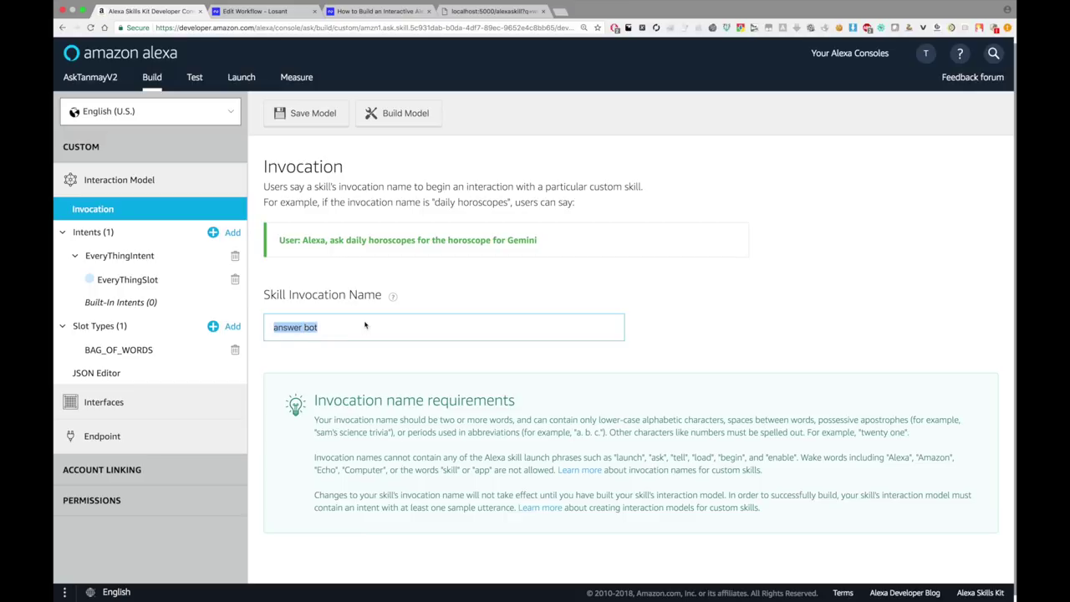
left_click(364, 327)
- Read the invocation name requirements, including the launch phrases that a name must not contain
left_click_drag(315, 400, 470, 400)
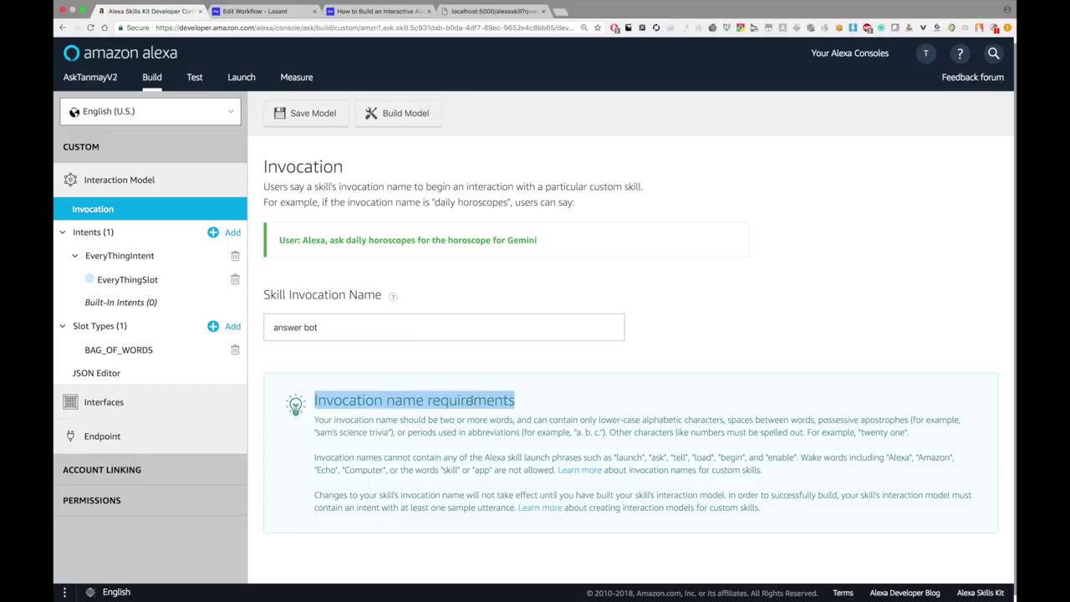
left_click(624, 456)
double_click(626, 457)
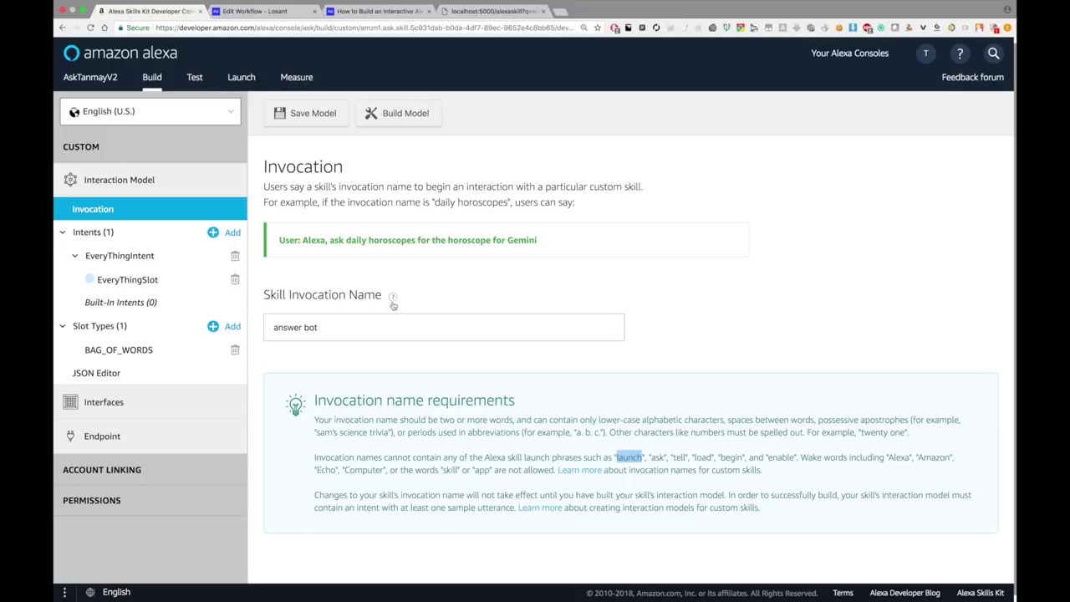
mouse_move(390, 303)
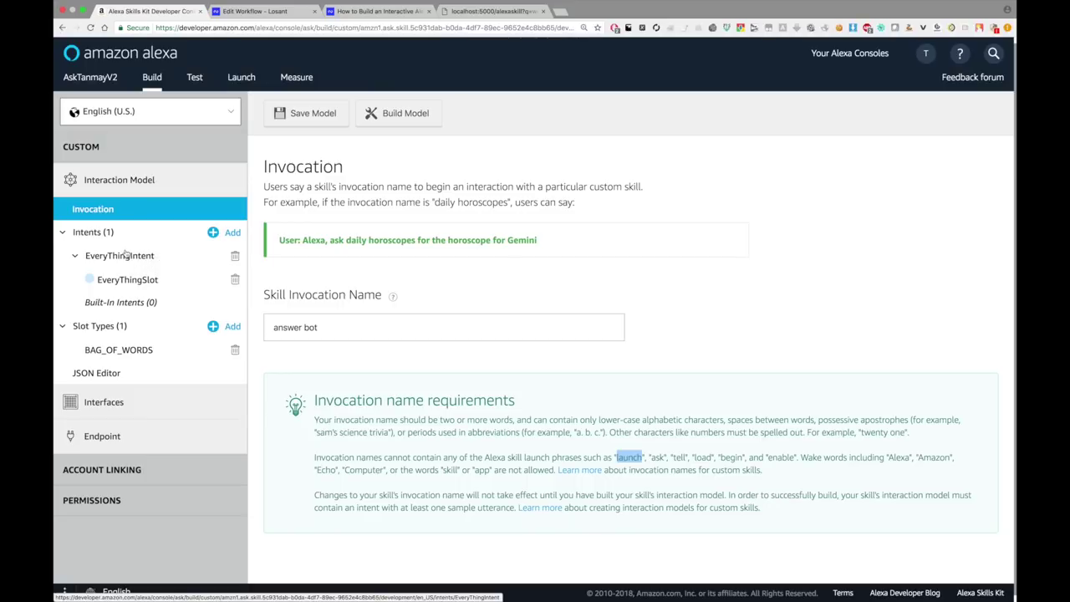
- Open EveryThingIntent and review its sample utterances and its intent slots
left_click(101, 252)
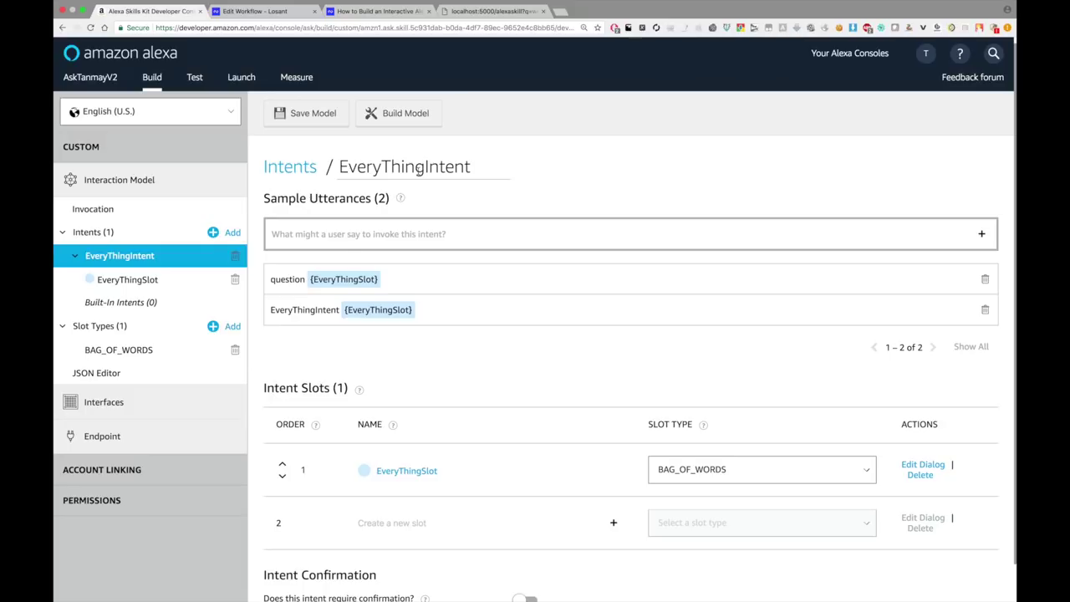
double_click(294, 282)
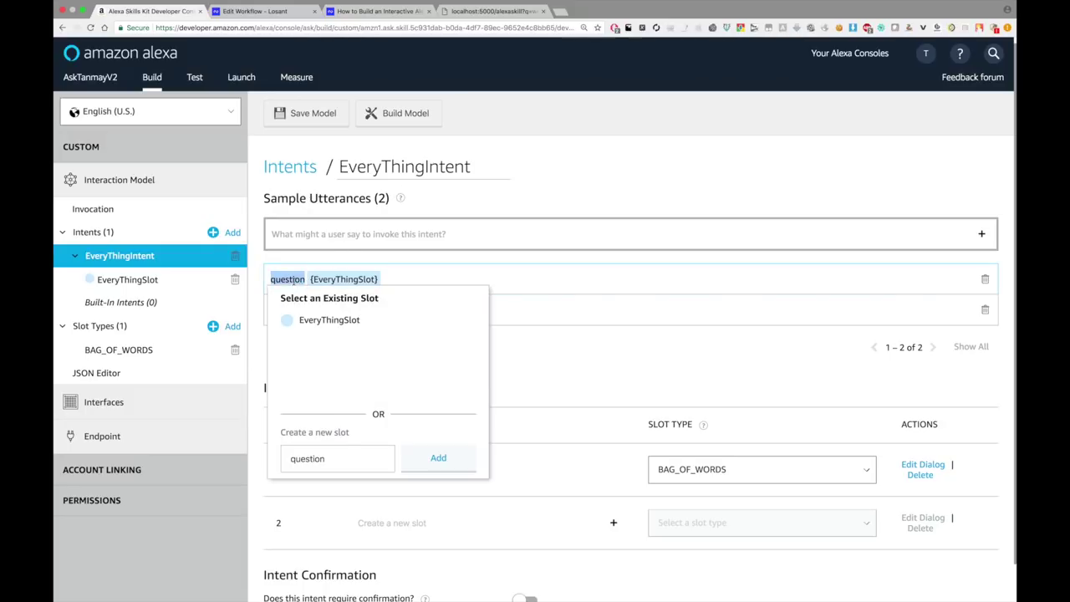
left_click(414, 309)
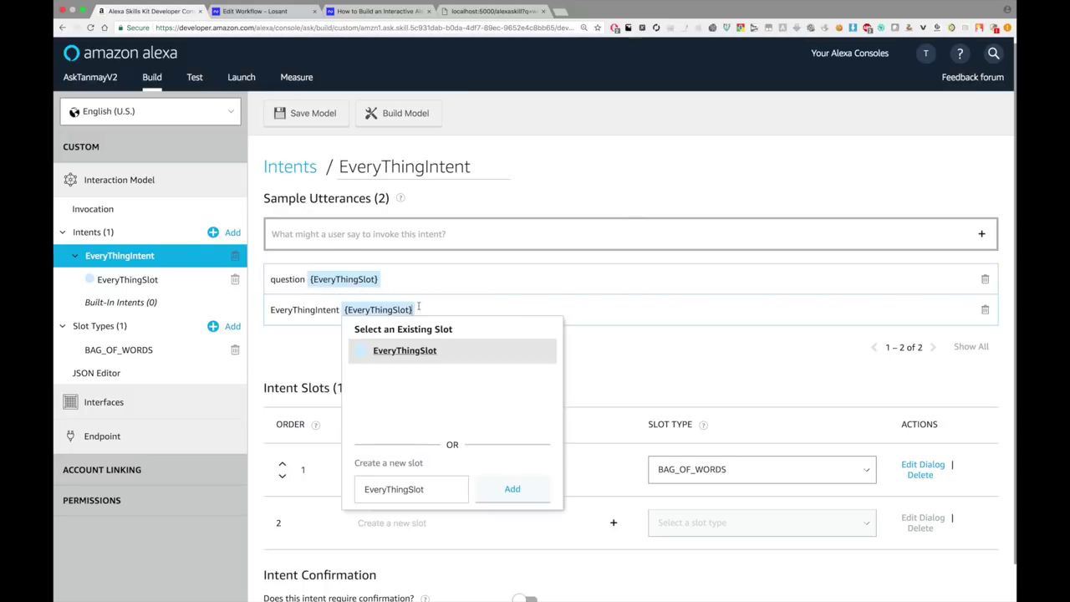
left_click(325, 340)
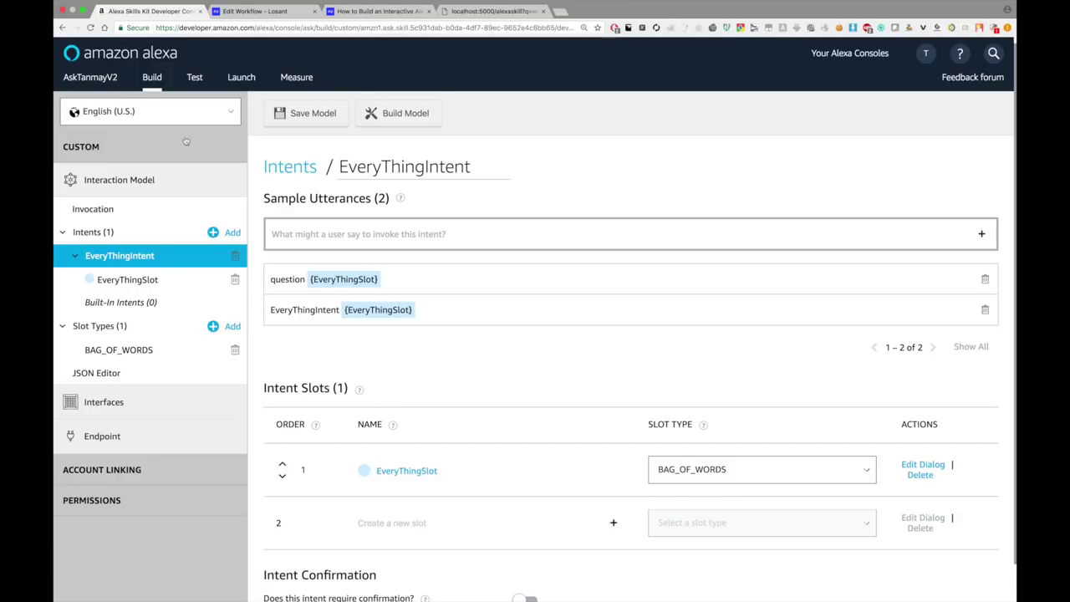
left_click_drag(264, 388, 347, 391)
left_click(348, 391)
- Open the BAG_OF_WORDS slot type and inspect its "Hello World" slot value
left_click(104, 351)
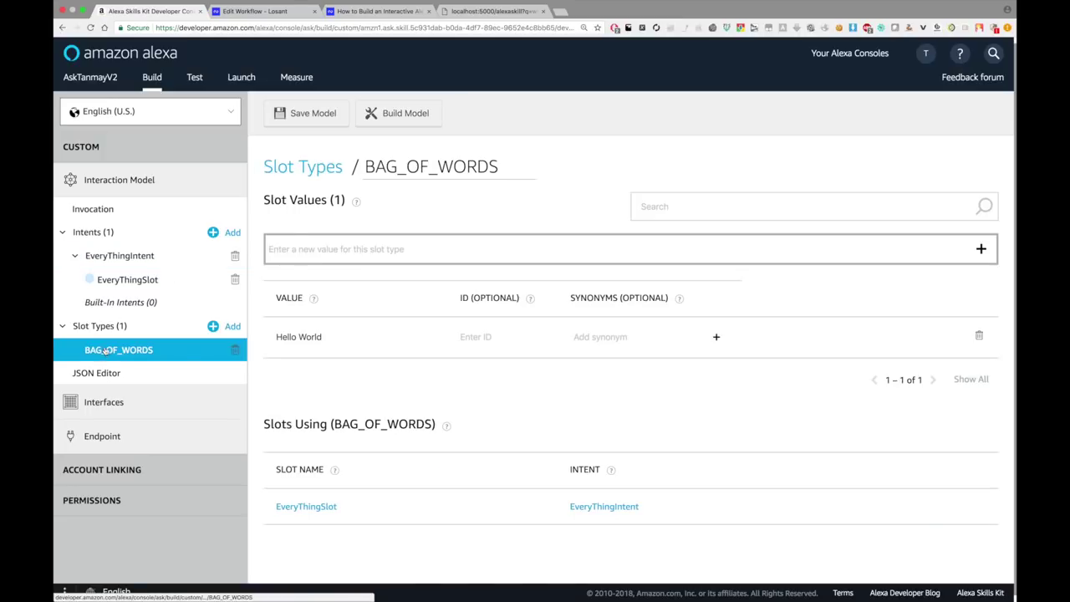
triple_click(303, 336)
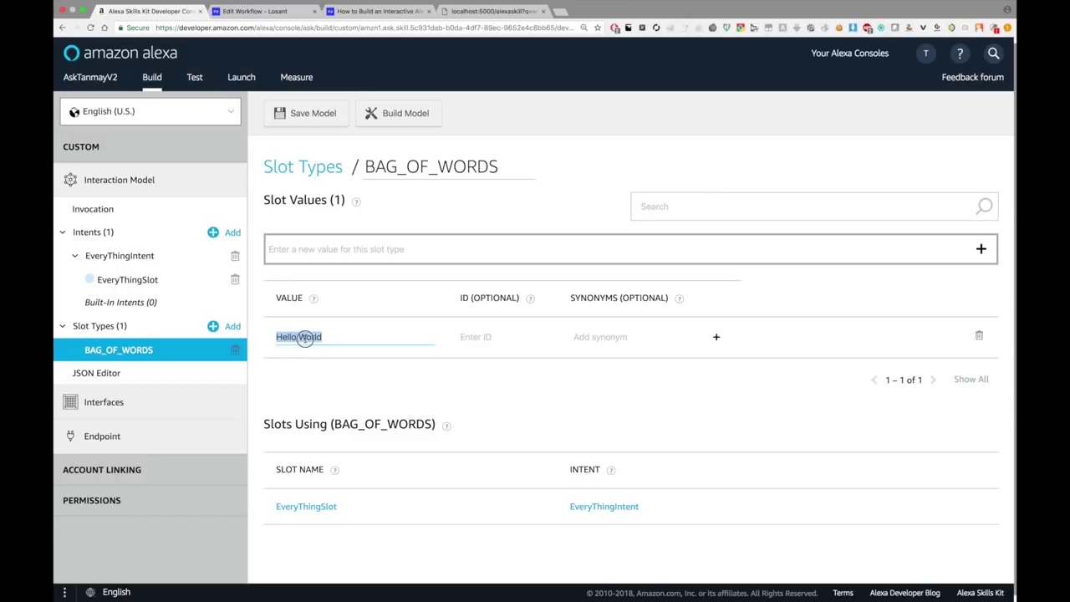
left_click(322, 380)
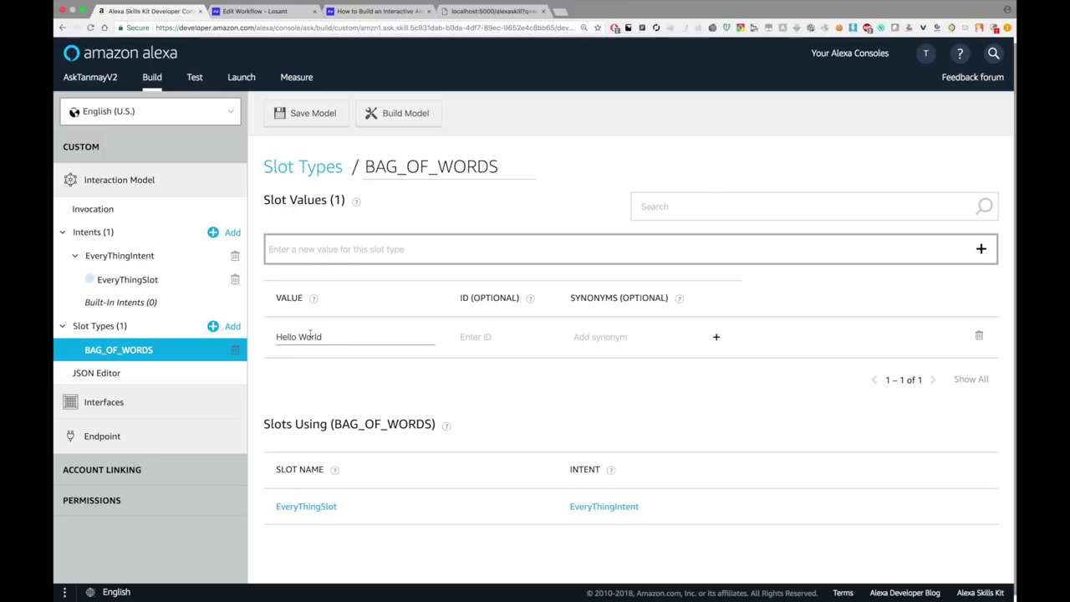
- Search the web for "ibm code patterns alexa" in a new tab and open the "Create an Alexa skill with serverless and a conversation" pattern
key("ctrl+t")
type("ibm code patter")
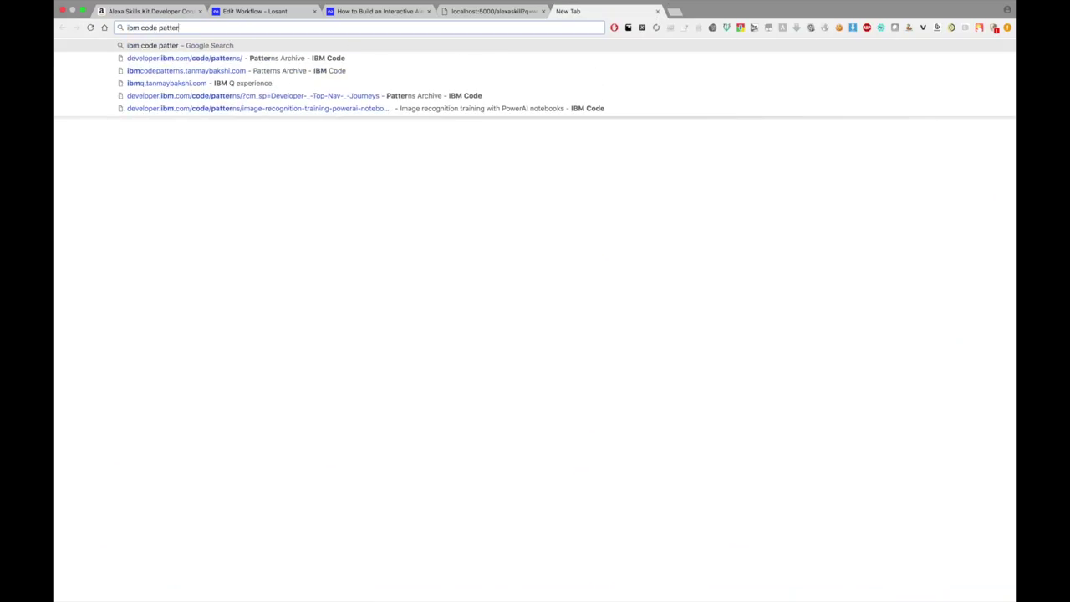
type("ns alexa")
key("Return")
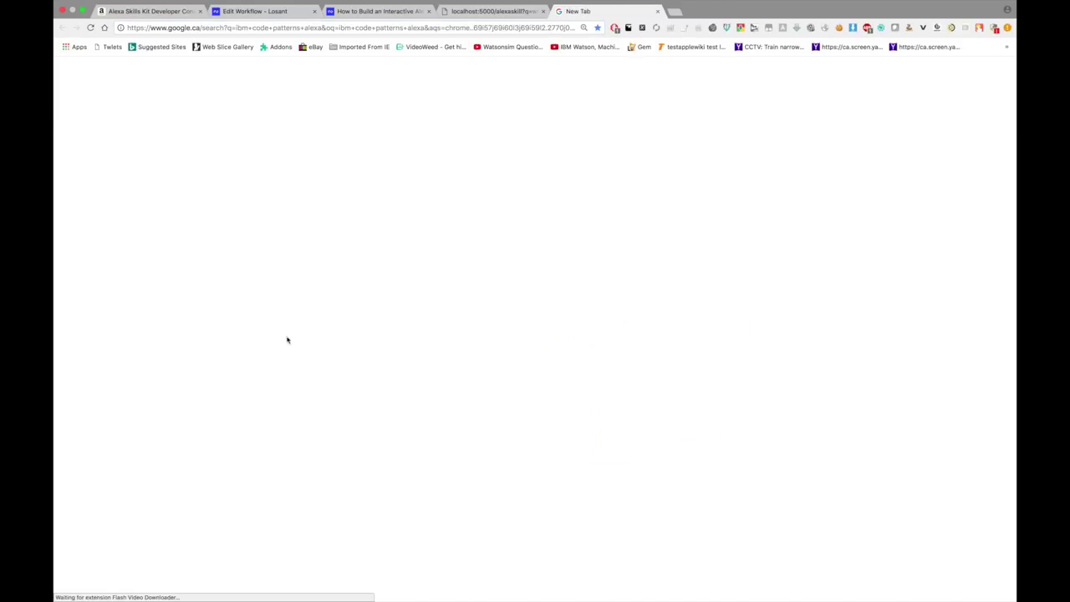
left_click(270, 158)
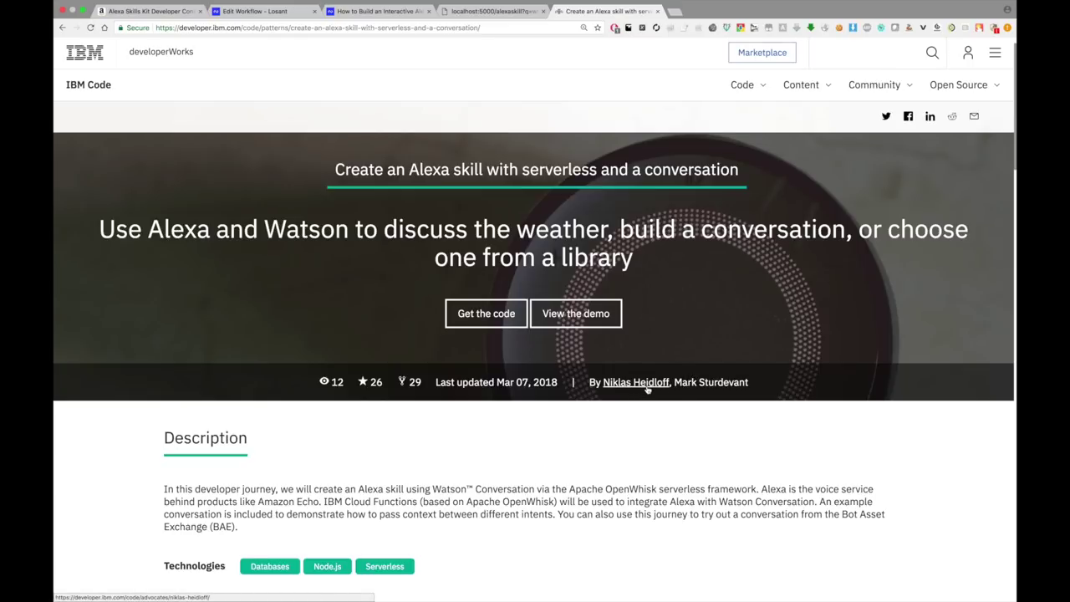
- Read through the Alexa and Watson code pattern's headline, description and overview
double_click(168, 230)
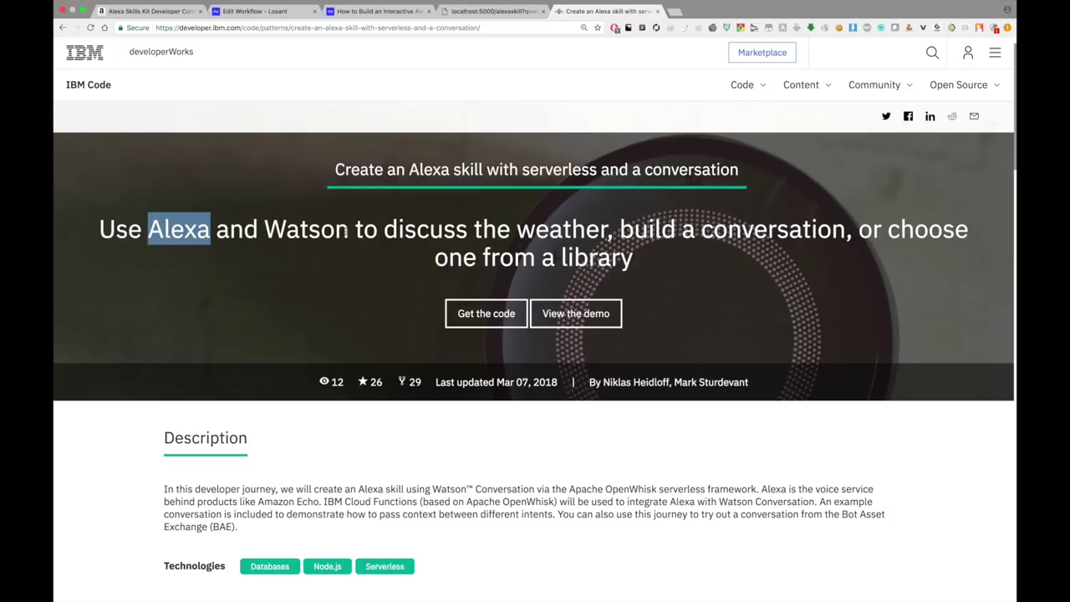
double_click(323, 229)
double_click(561, 230)
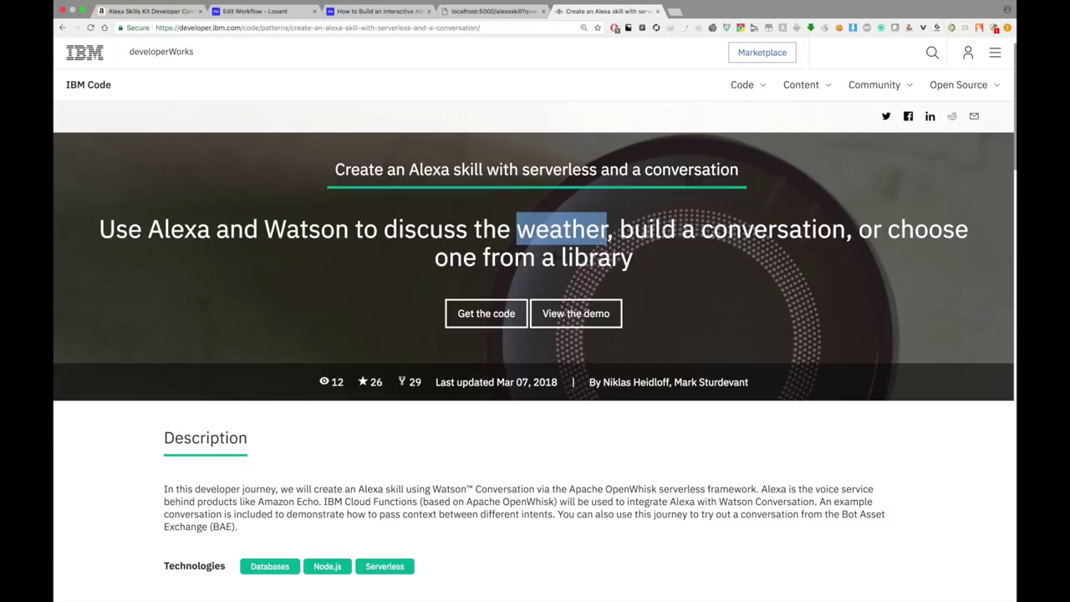
double_click(772, 230)
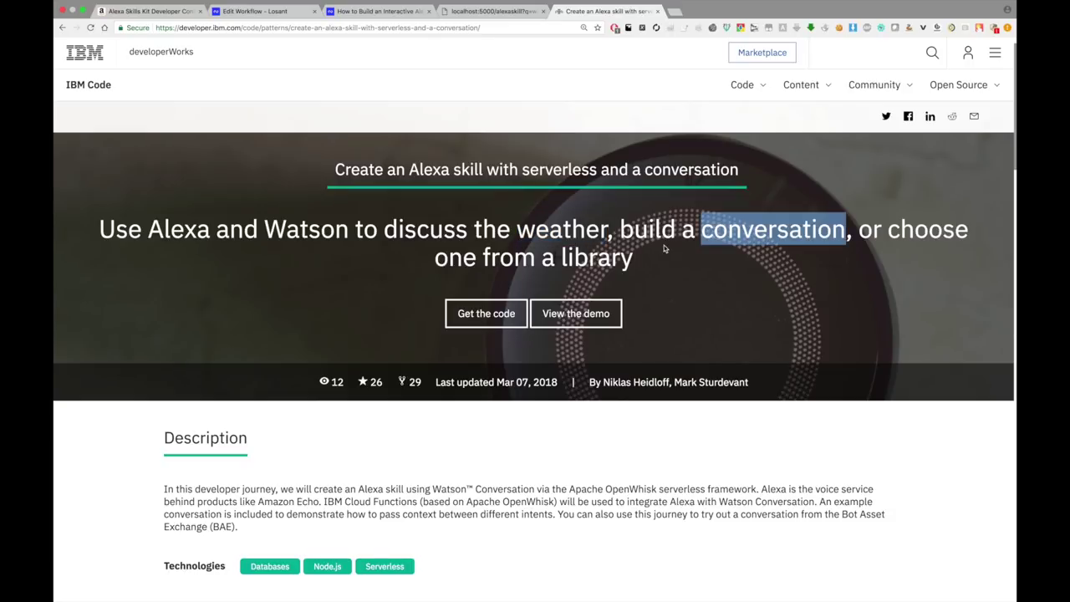
scroll(676, 381, "down", 5)
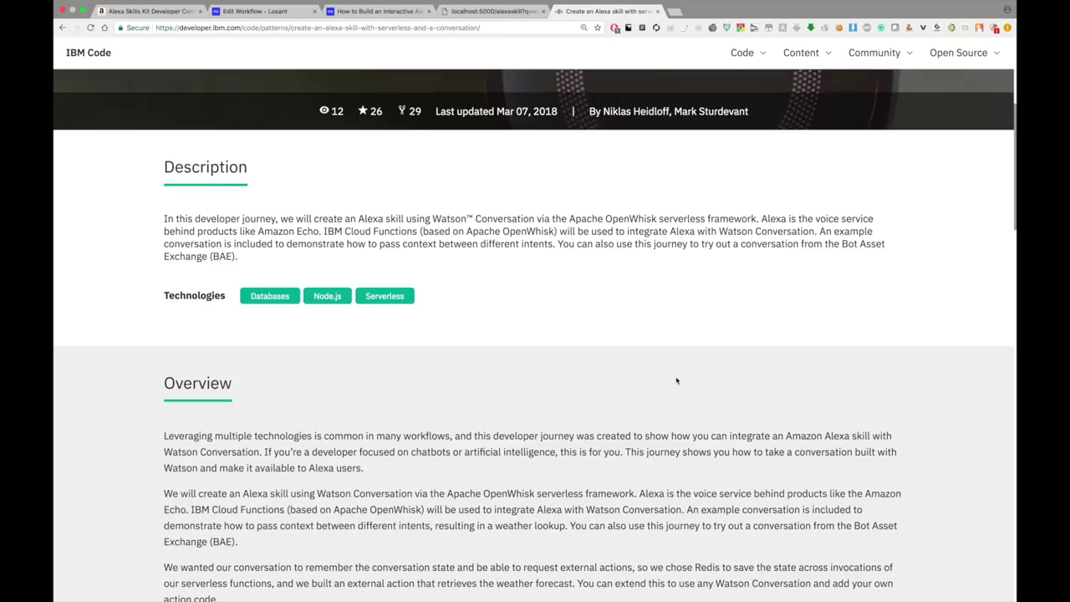
- Examine the code pattern's Flow diagram, enlarging it and closing the enlarged view
double_click(525, 231)
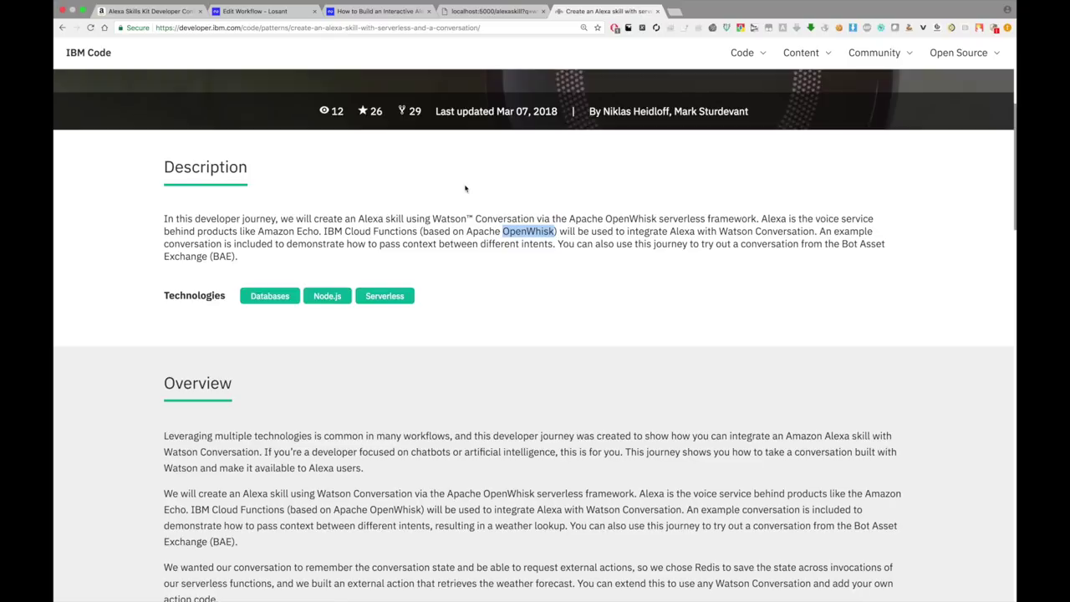
scroll(465, 189, "down", 10)
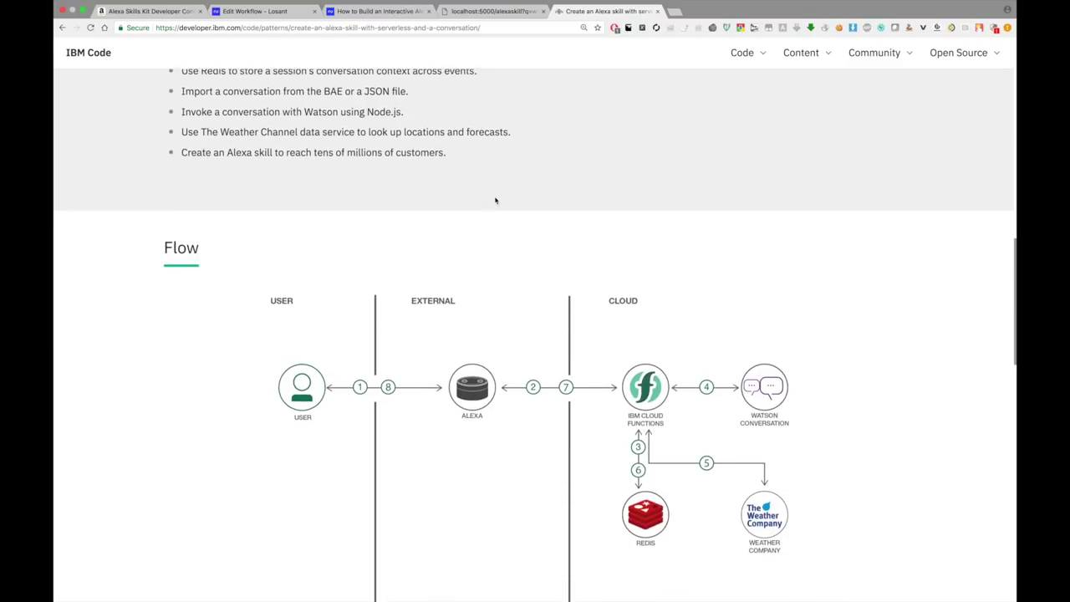
scroll(495, 200, "down", 3)
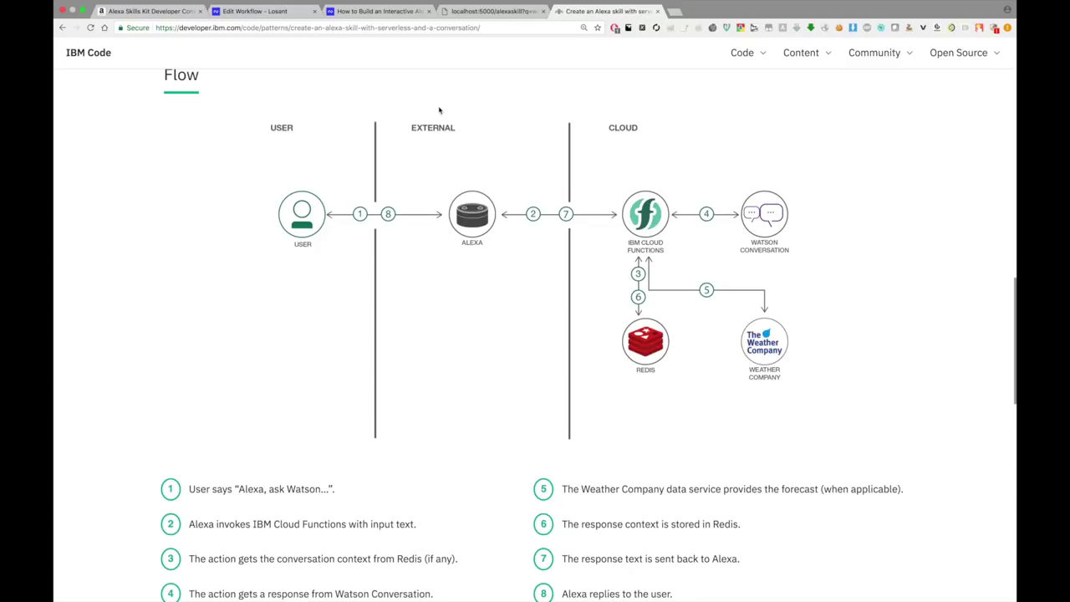
left_click(454, 216)
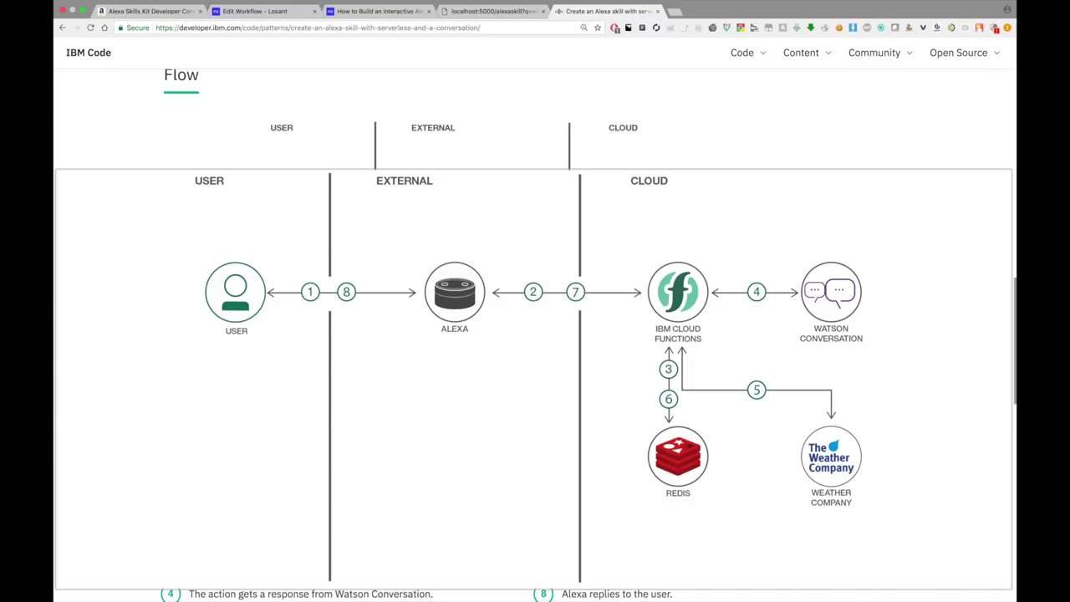
left_click(252, 102)
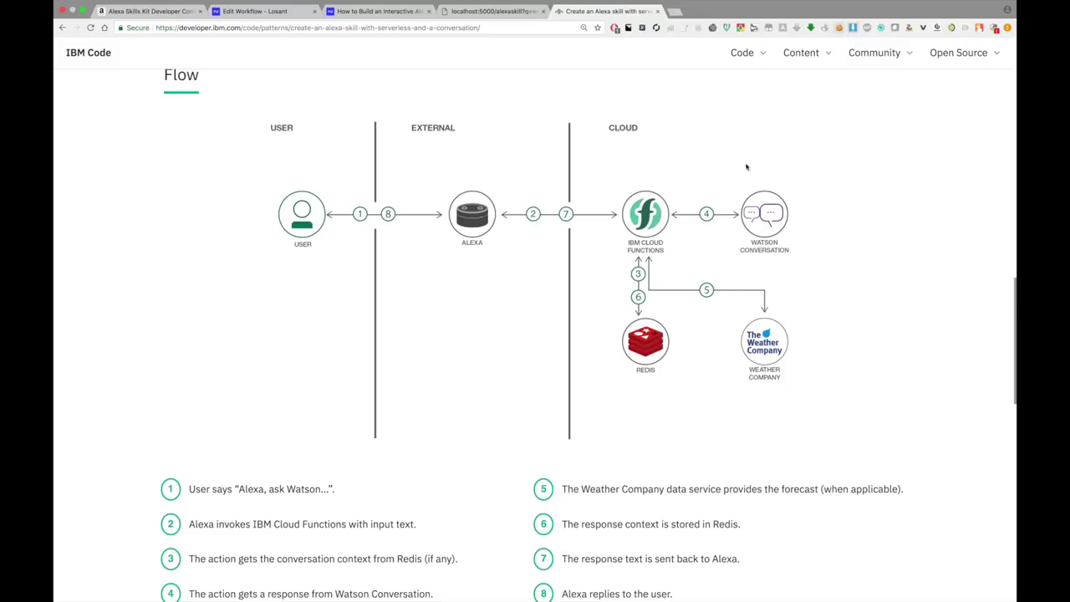
- Switch to the Alexa developer console and open the skill's test simulator
left_click(164, 12)
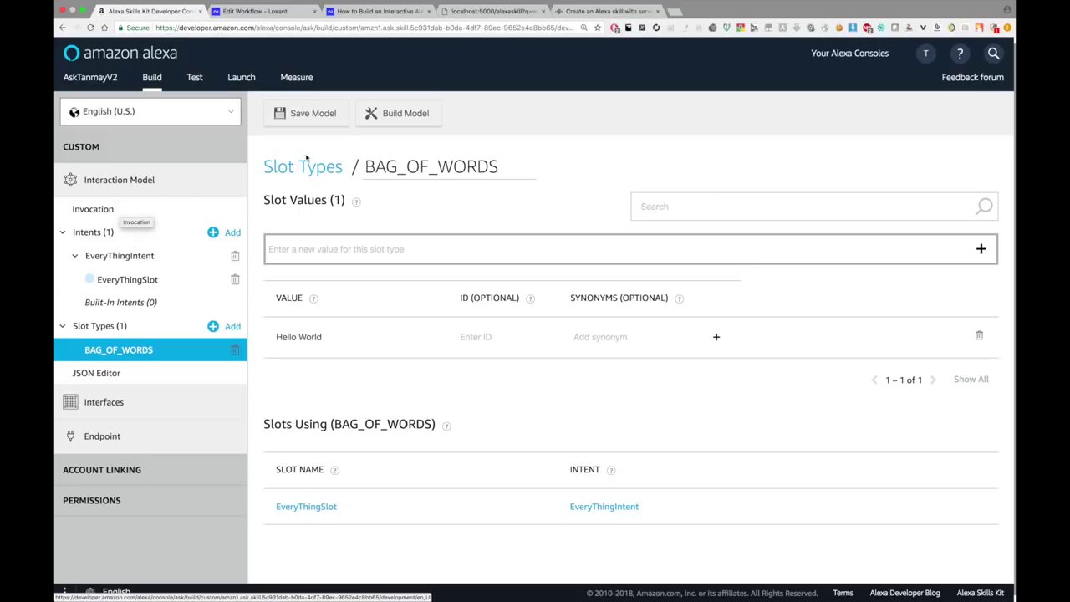
left_click(194, 77)
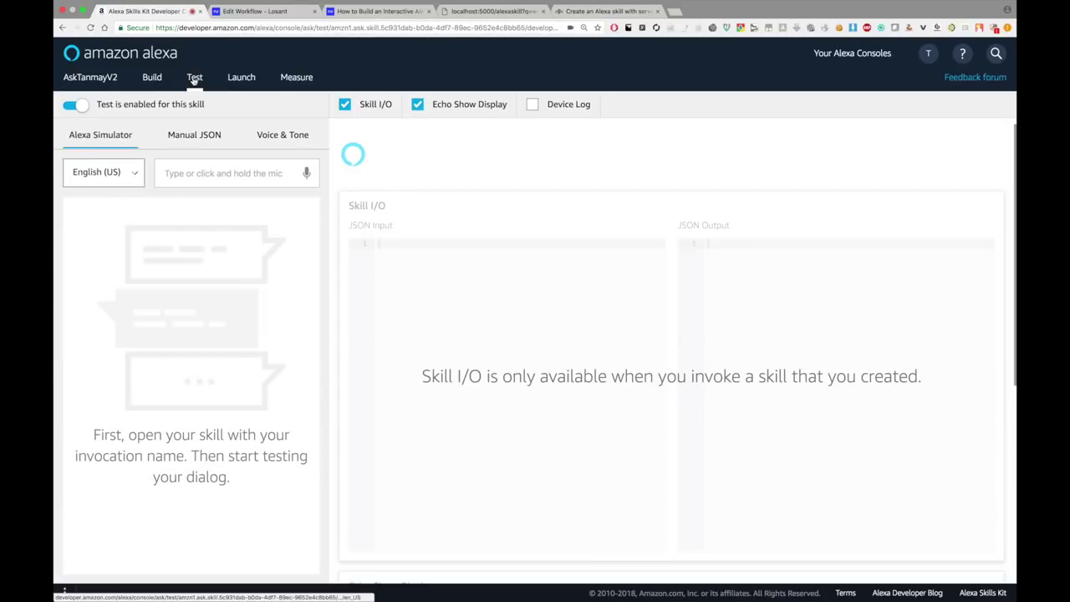
- Switch to the Losant workflow and align the Webhook node directly above the first Function node
left_click(265, 12)
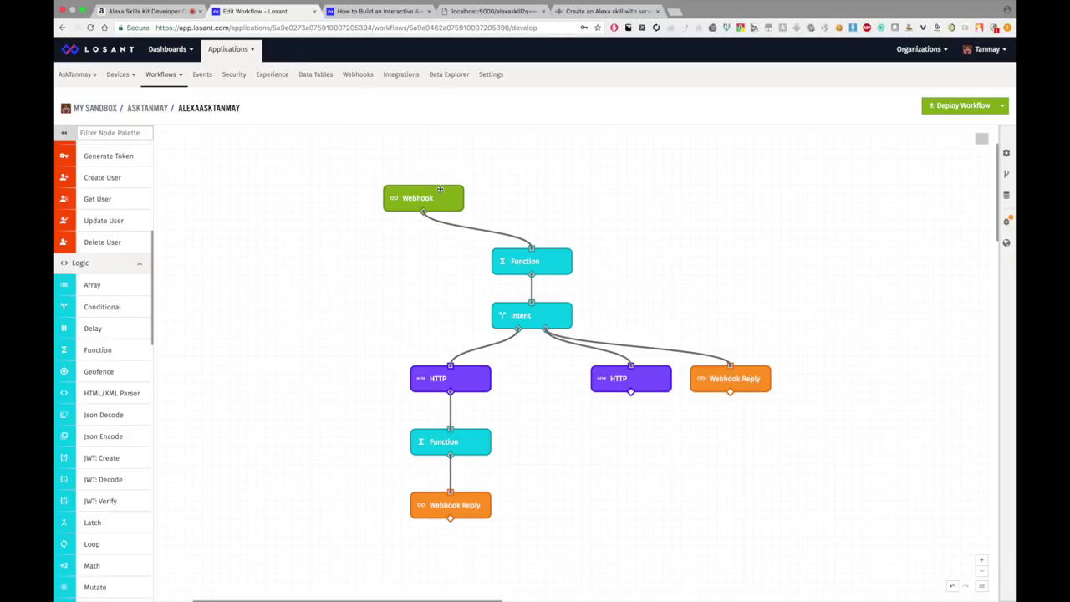
left_click_drag(433, 195, 543, 195)
left_click(593, 204)
- Select all the workflow's nodes, clear the selection, and open the Webhook trigger's settings
left_click_drag(293, 153, 864, 577)
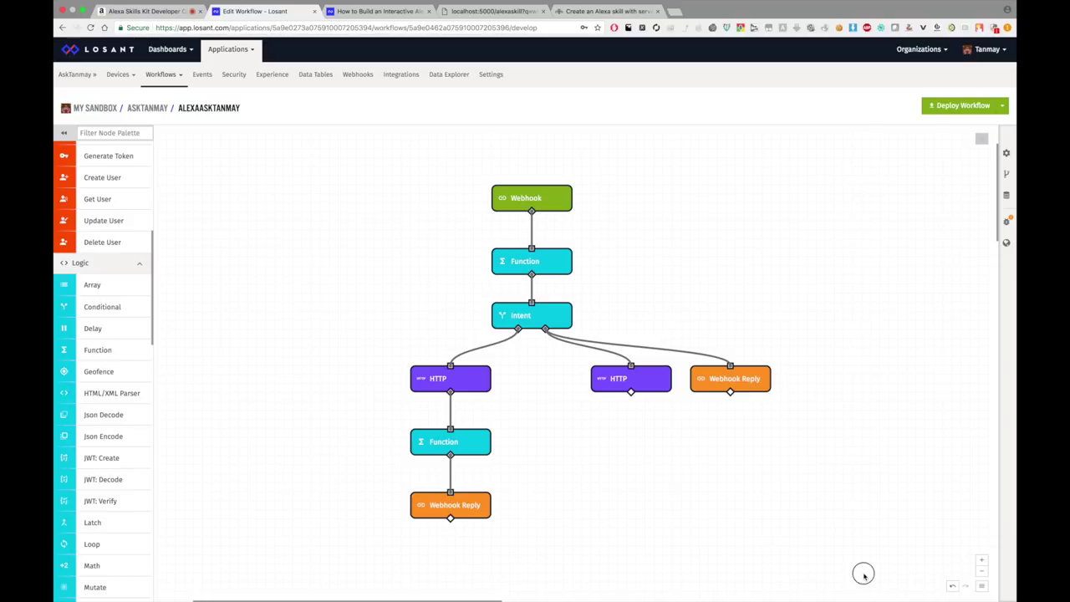
left_click(865, 576)
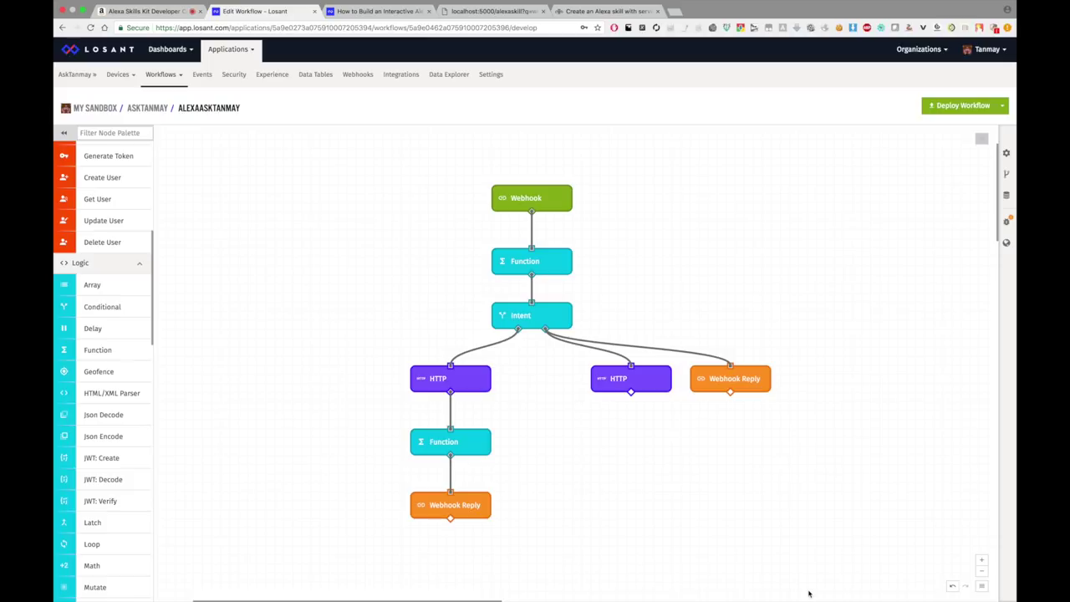
scroll(139, 404, "up", 5)
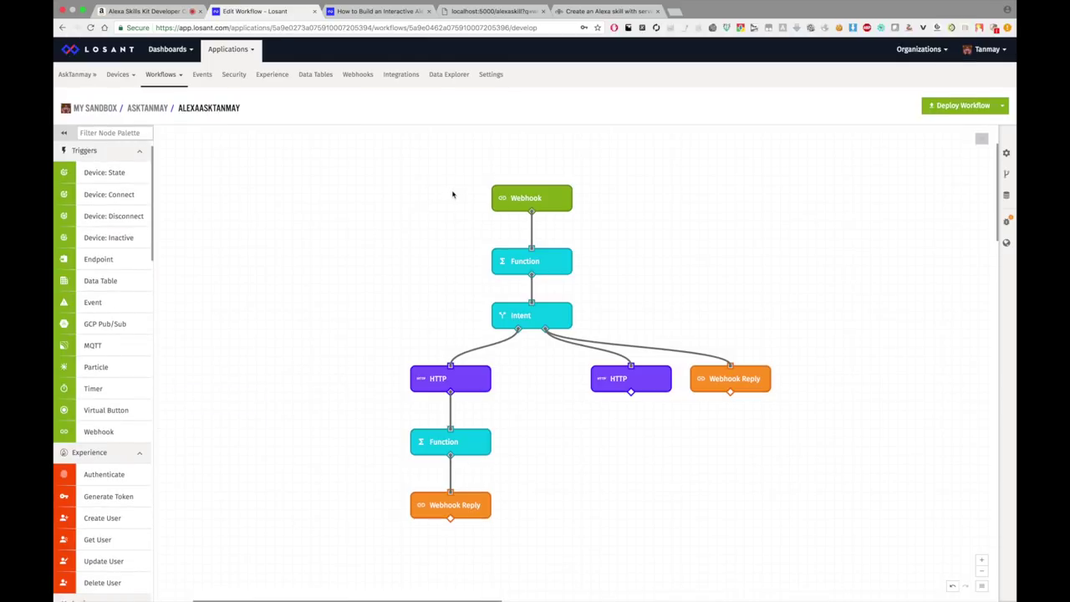
left_click(536, 190)
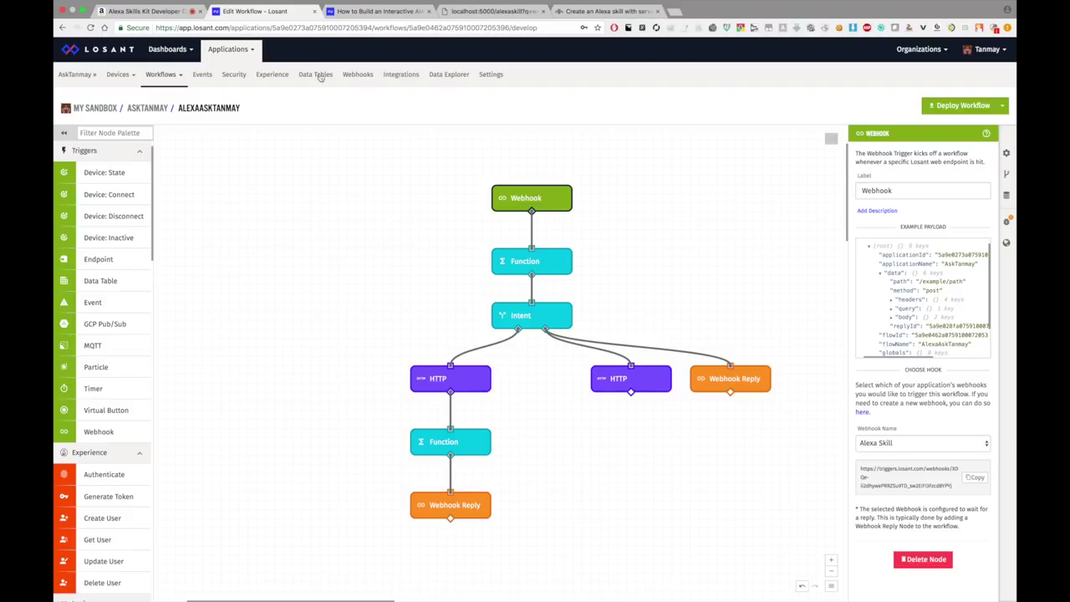
- Open the skill's endpoint settings in the Alexa developer console and review the HTTPS default region URL and its SSL certificate type options
left_click(149, 10)
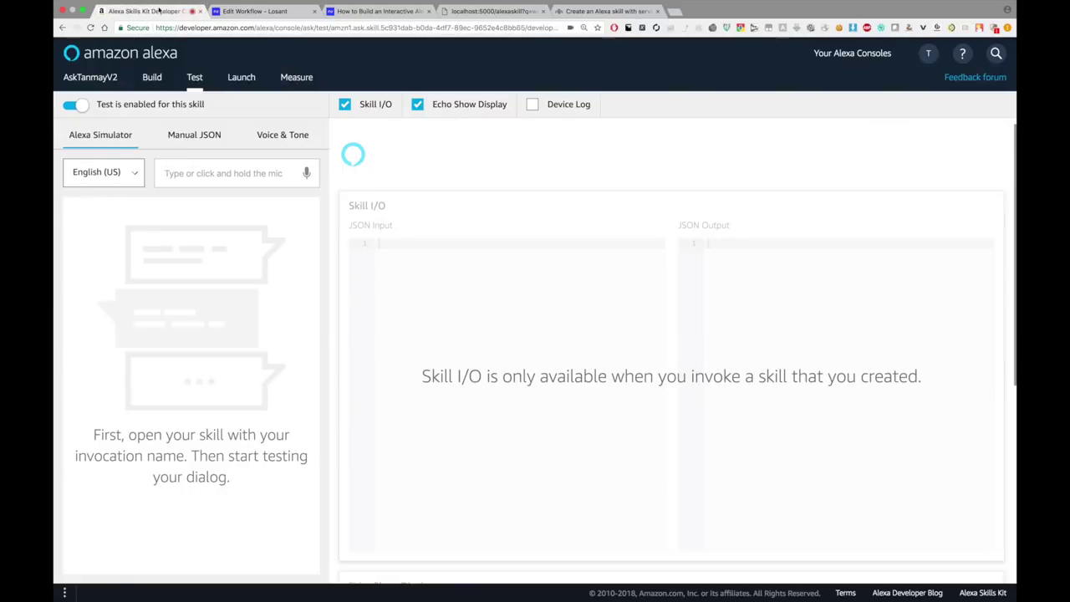
left_click(153, 79)
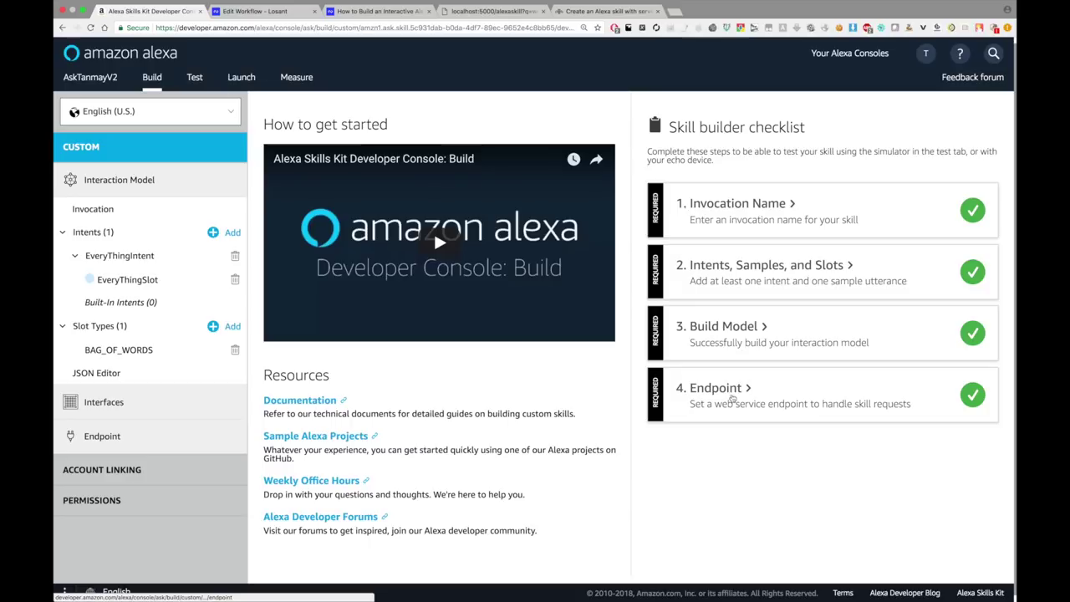
left_click(102, 436)
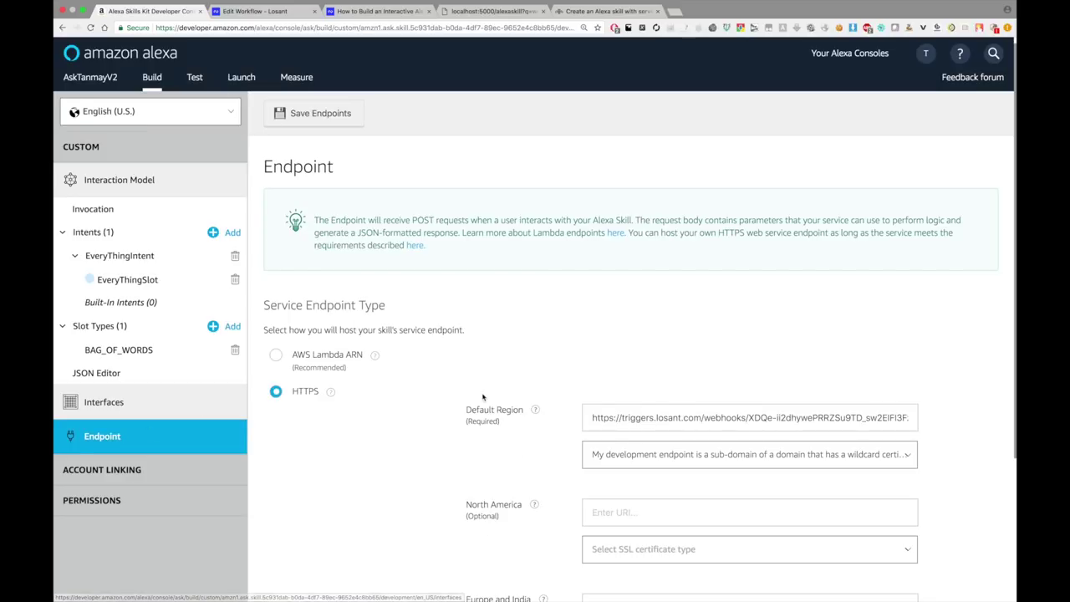
scroll(468, 400, "down", 2)
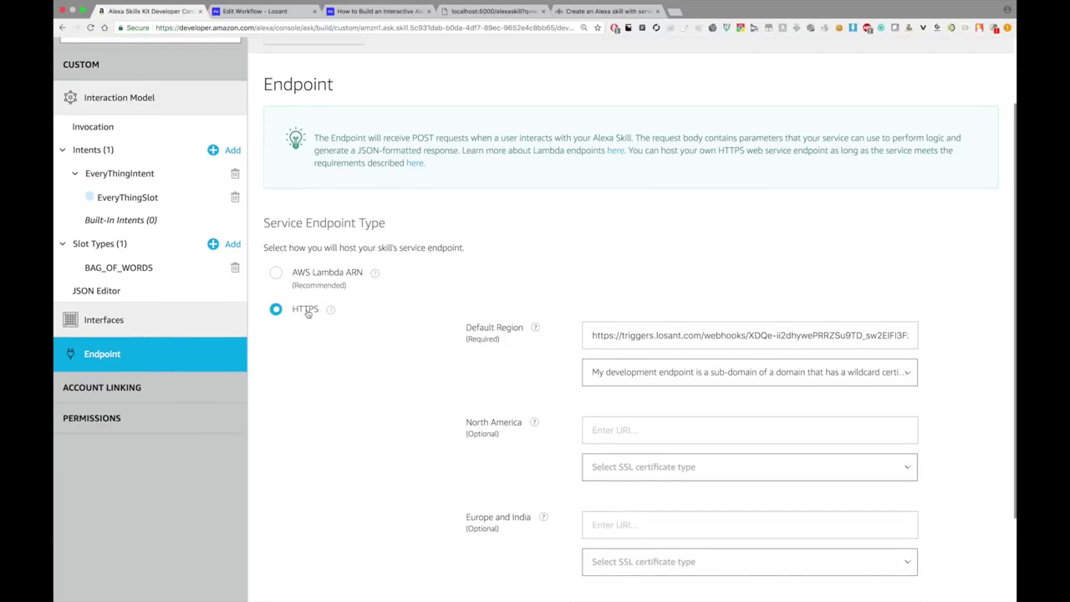
scroll(308, 314, "down", 1)
triple_click(754, 273)
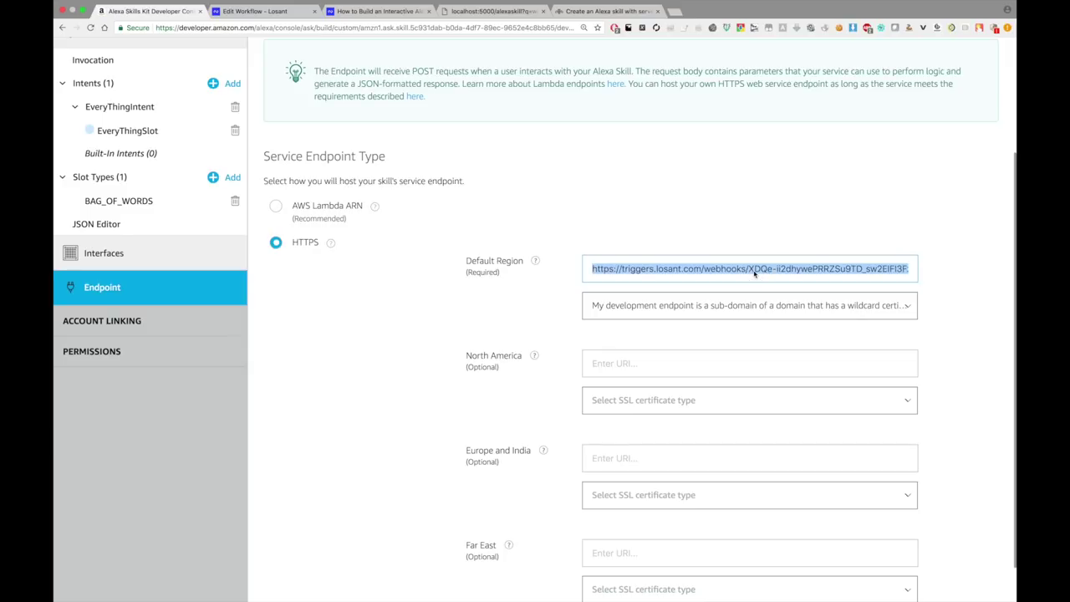
left_click(690, 305)
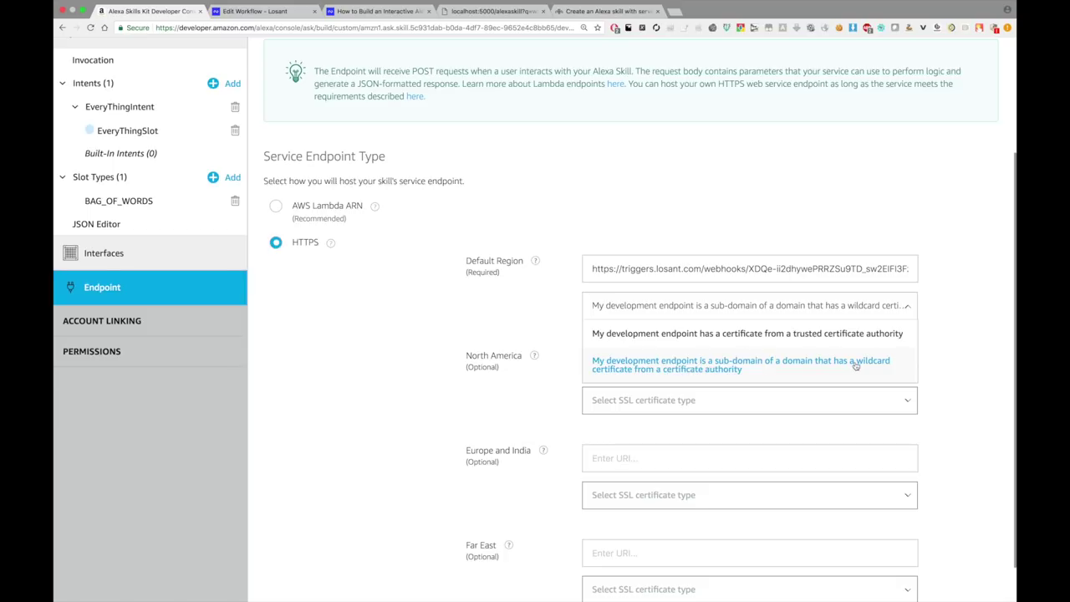
left_click(716, 376)
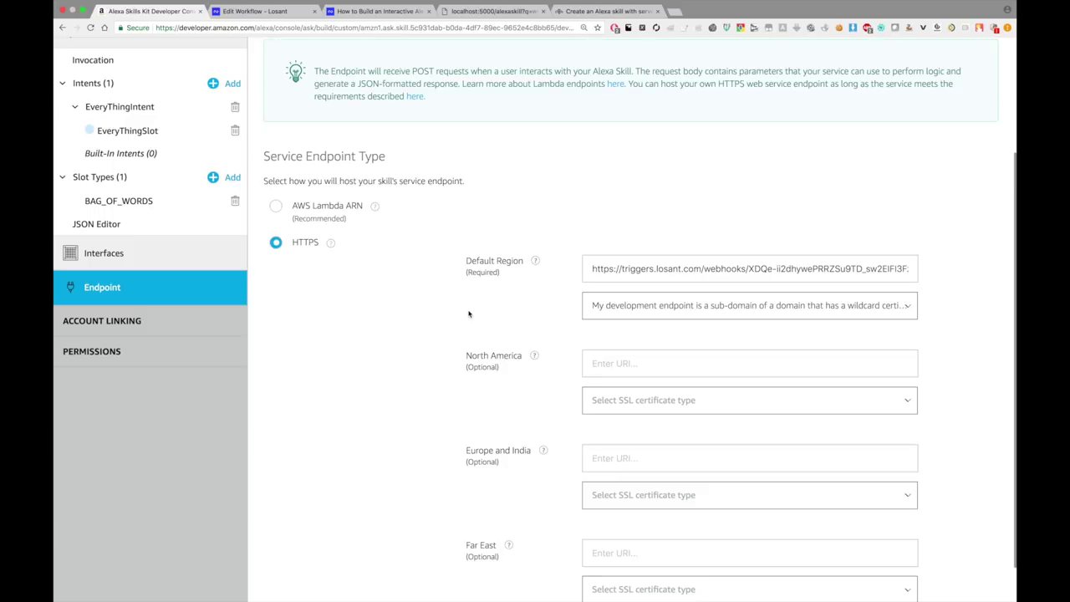
- Return to the Losant workflow and examine the first Function node's JavaScript, especially the line that initialises payload.data.works
left_click(287, 11)
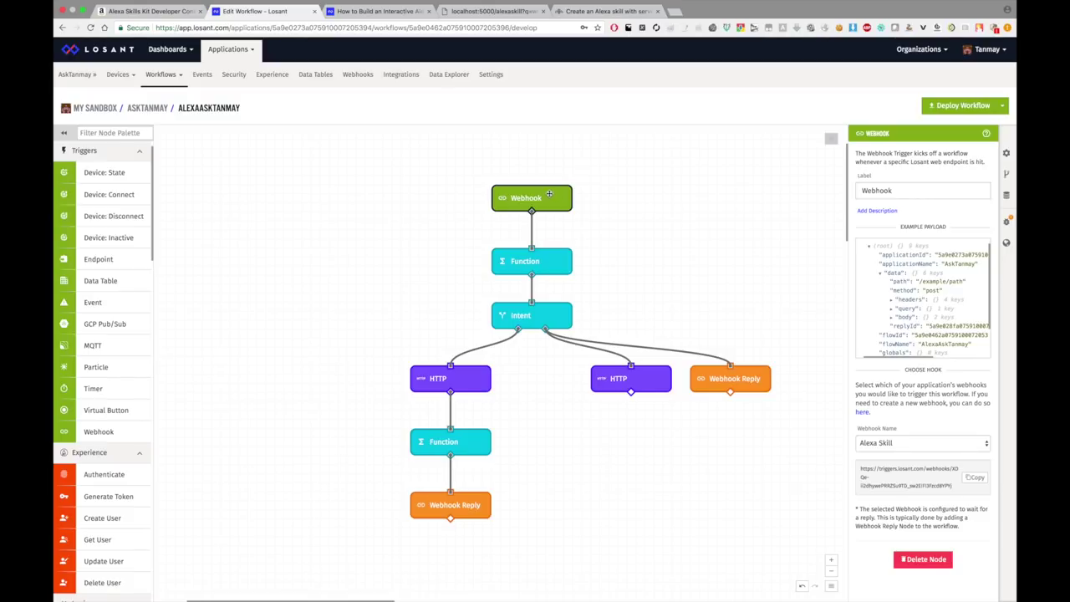
left_click(556, 260)
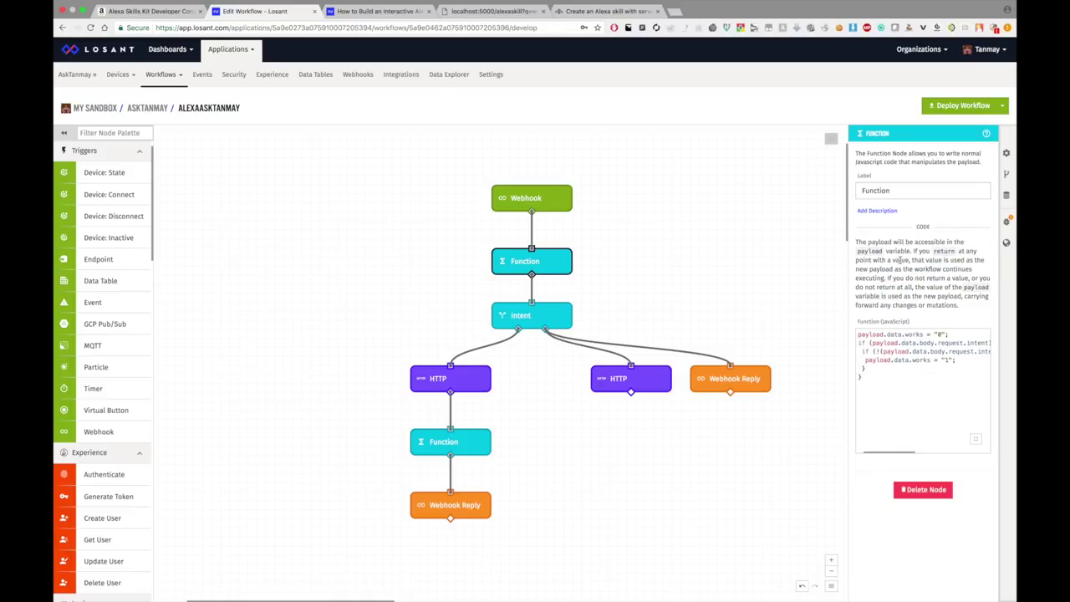
left_click_drag(849, 257, 452, 300)
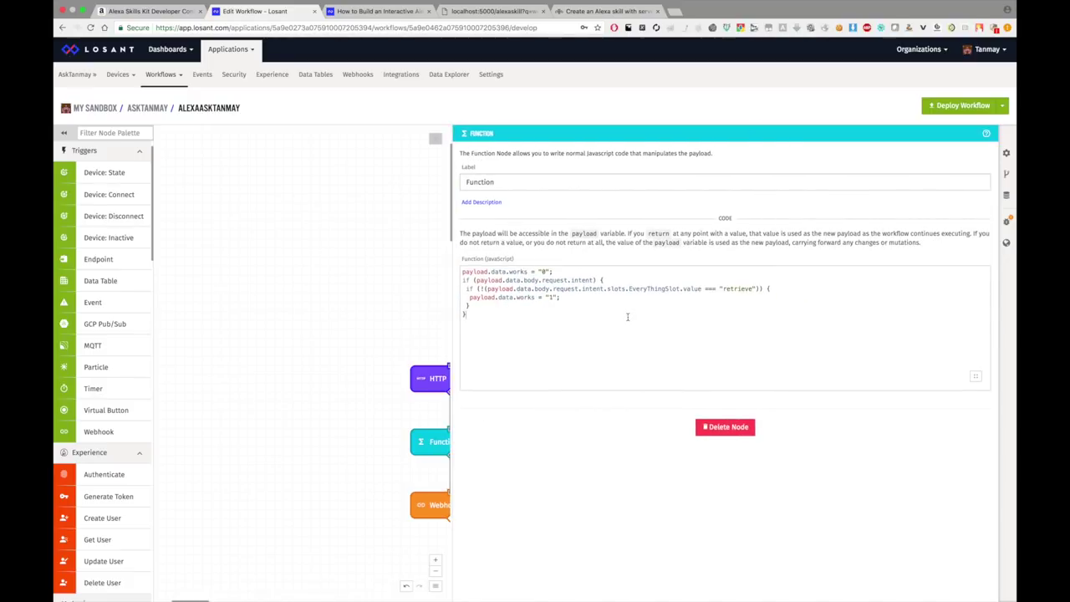
left_click(567, 273)
left_click_drag(567, 274, 365, 276)
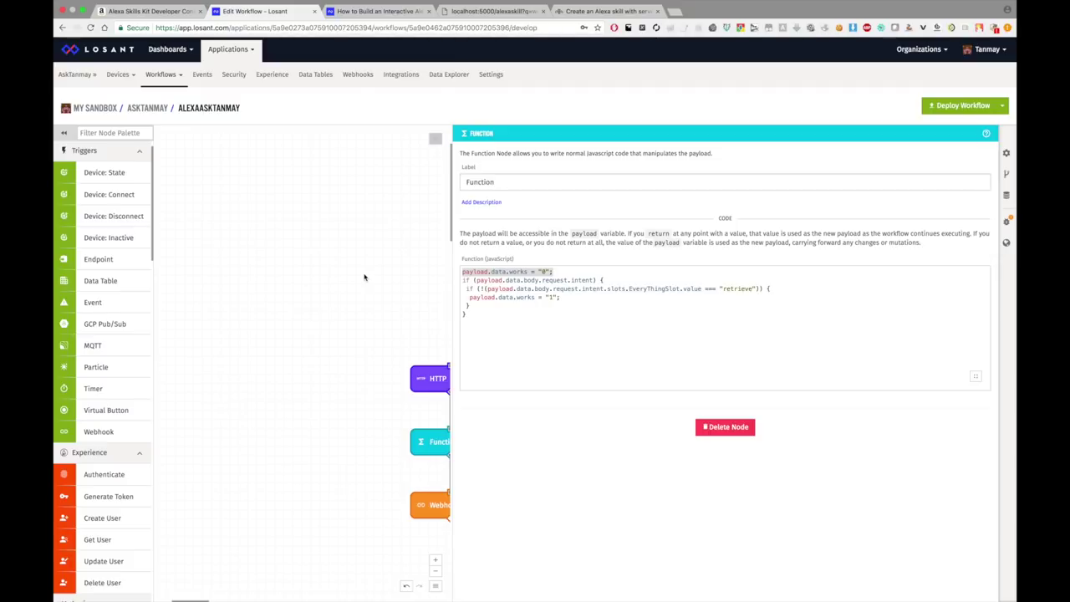
left_click(531, 274)
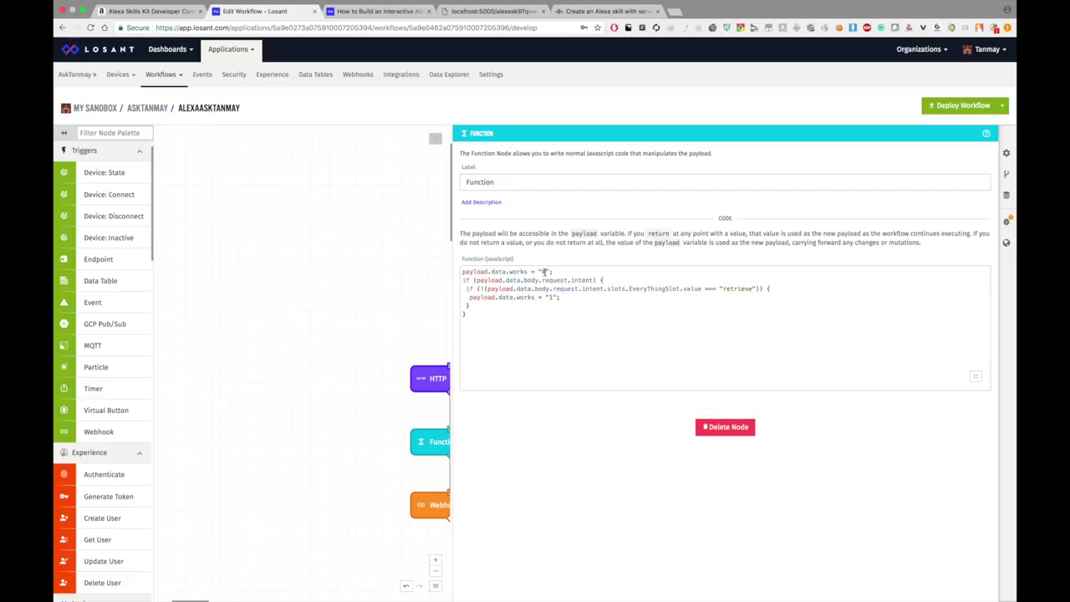
left_click_drag(449, 246, 530, 258)
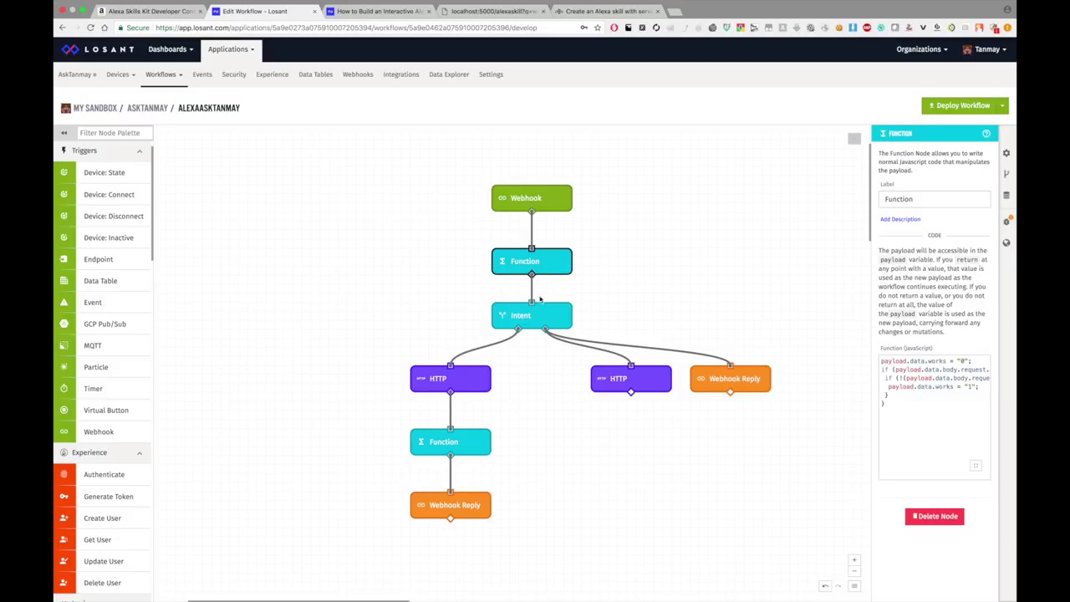
- Open the Intent conditional node and examine its expression
left_click(543, 320)
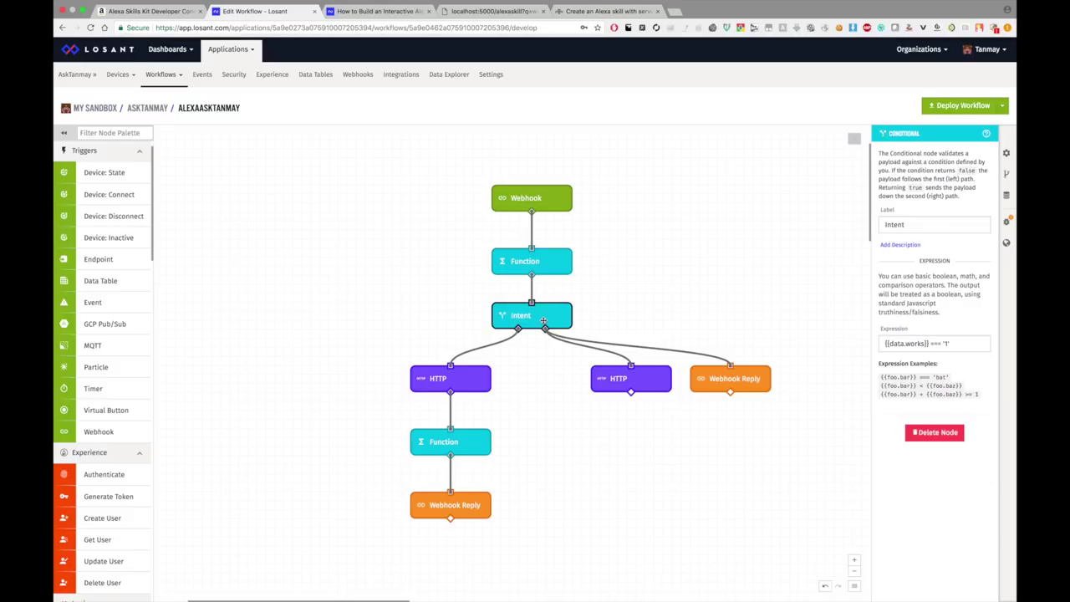
left_click_drag(977, 347, 770, 349)
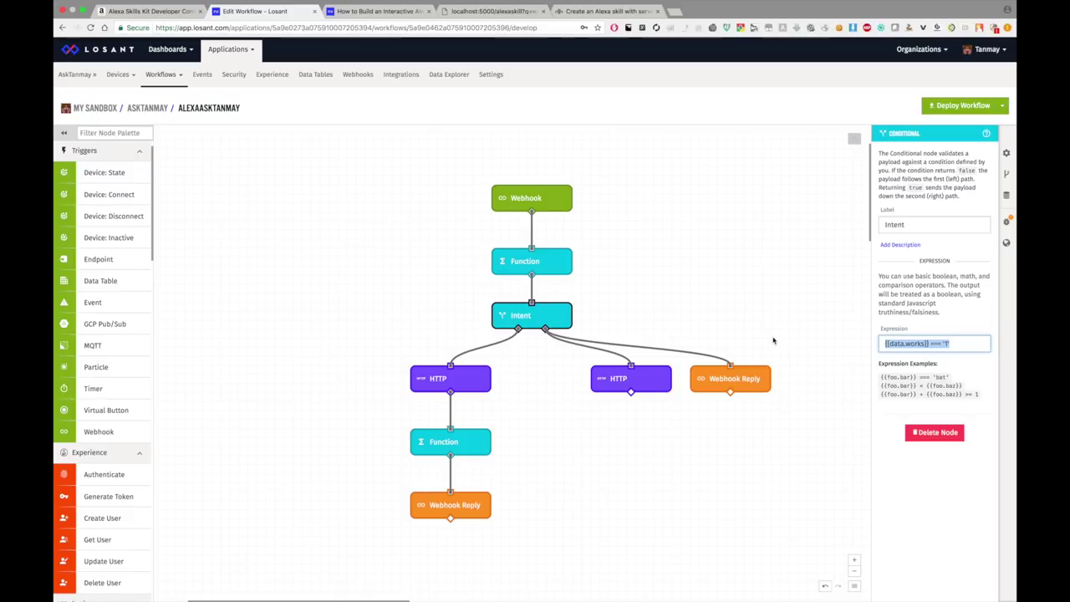
left_click(551, 321)
left_click(551, 321)
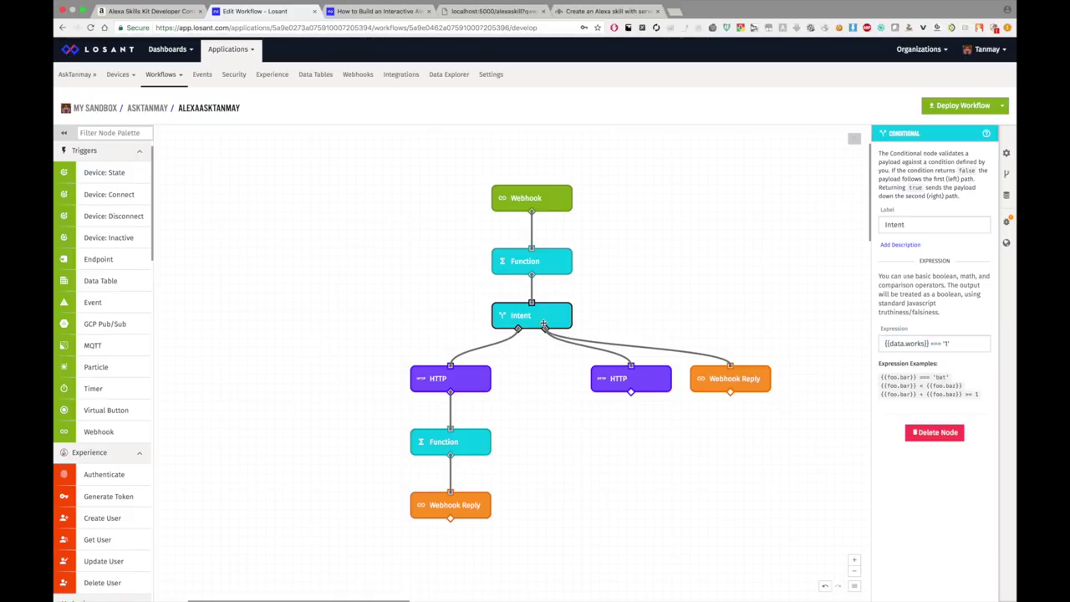
- Open the Webhook Reply node directly beneath the Intent conditional and examine the spoken text in its reply body
left_click(748, 367)
left_click_drag(872, 310, 786, 301)
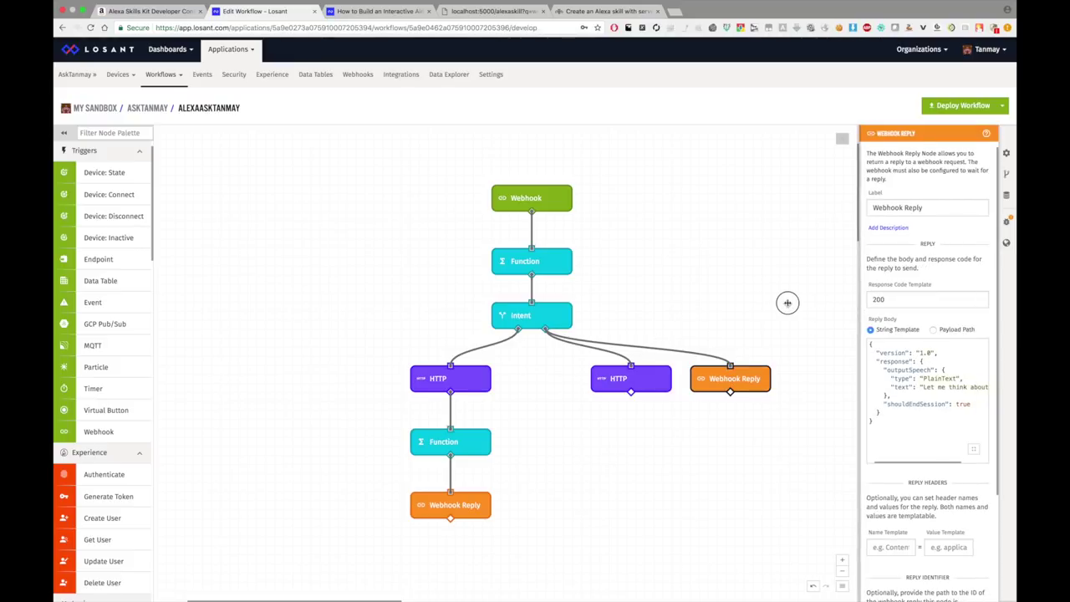
left_click_drag(848, 361, 943, 360)
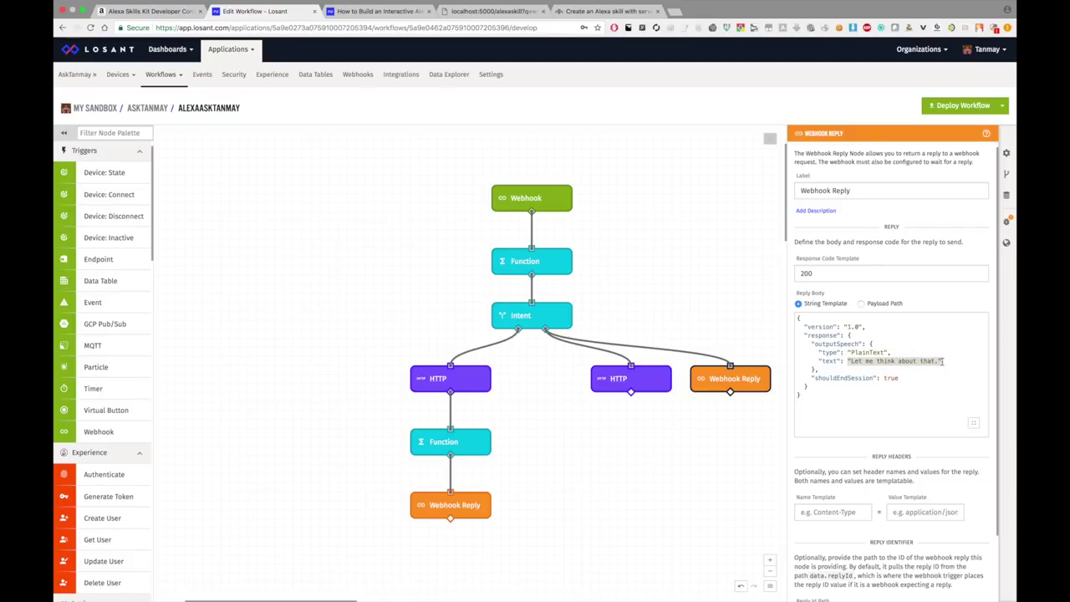
- Open the HTTP node beside that Webhook Reply and examine the q and user parameters in its URL template
left_click(658, 370)
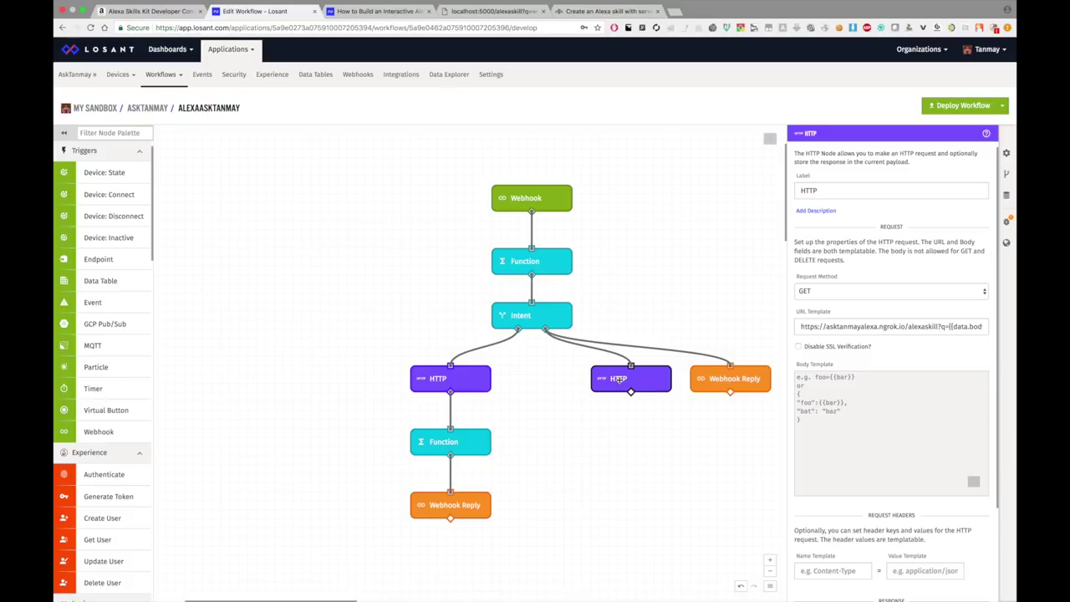
triple_click(819, 327)
key("Home")
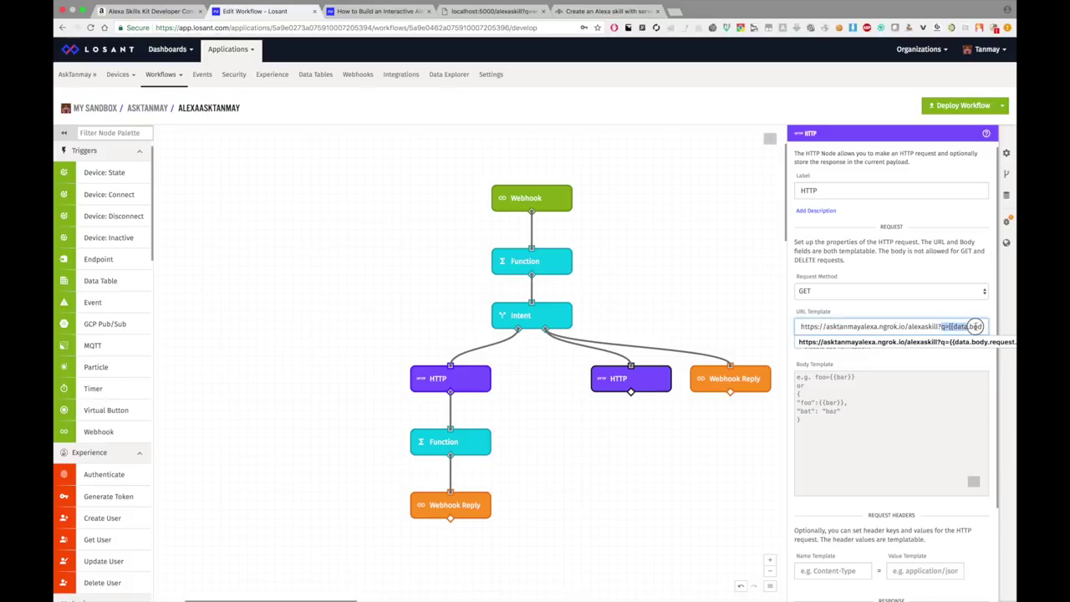
triple_click(945, 327)
key("End")
left_click(826, 327)
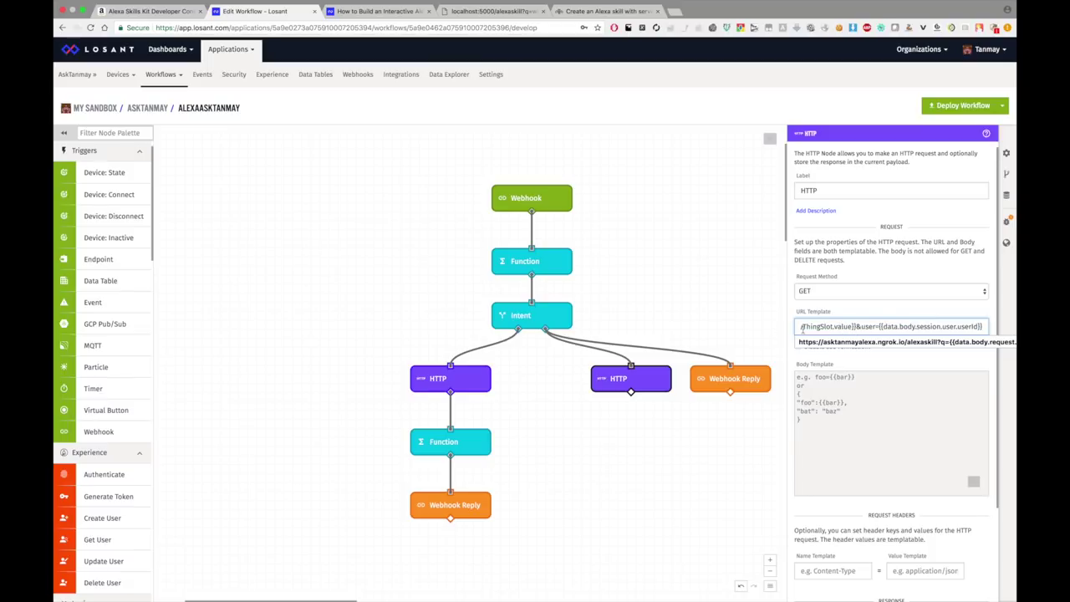
left_click_drag(786, 296, 480, 297)
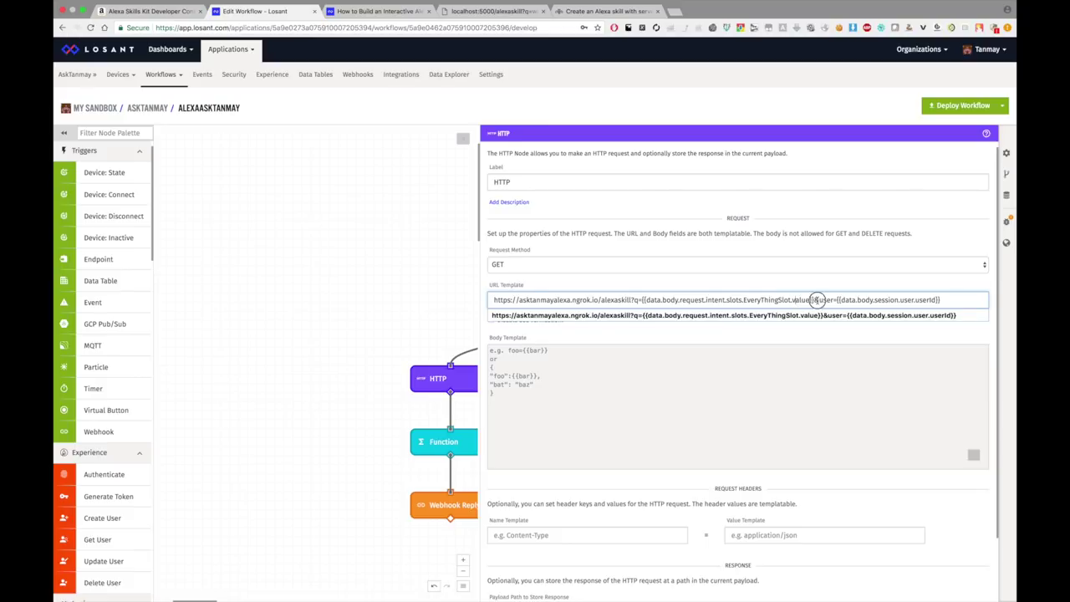
left_click_drag(957, 300, 836, 299)
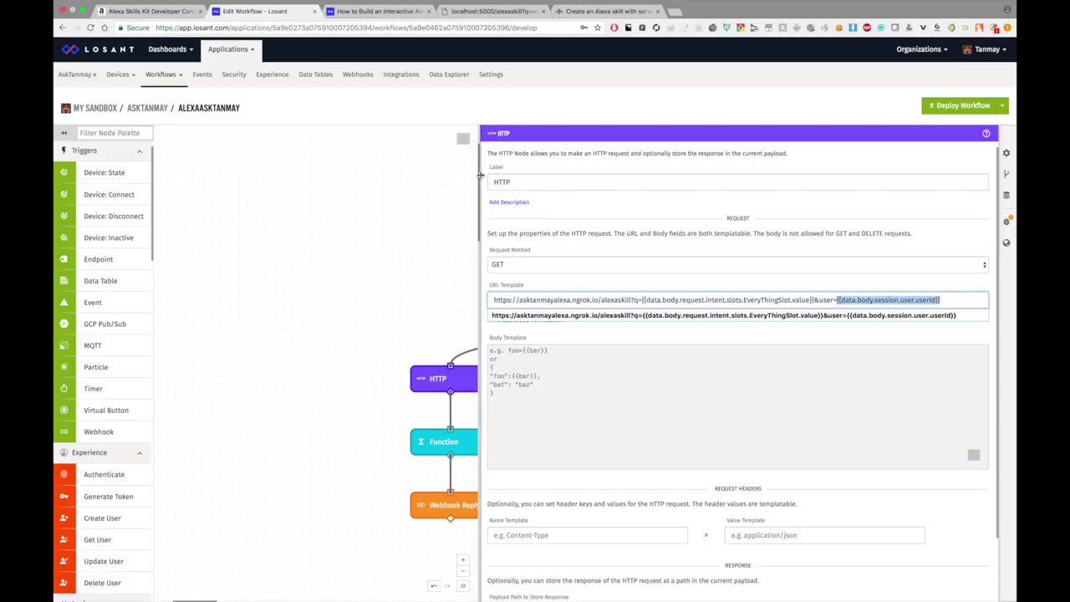
- Open the HTTP node on the Intent conditional's left branch and examine its getanswer URL template and request method
left_click_drag(480, 175, 484, 175)
left_click_drag(858, 239, 861, 241)
left_click(749, 315)
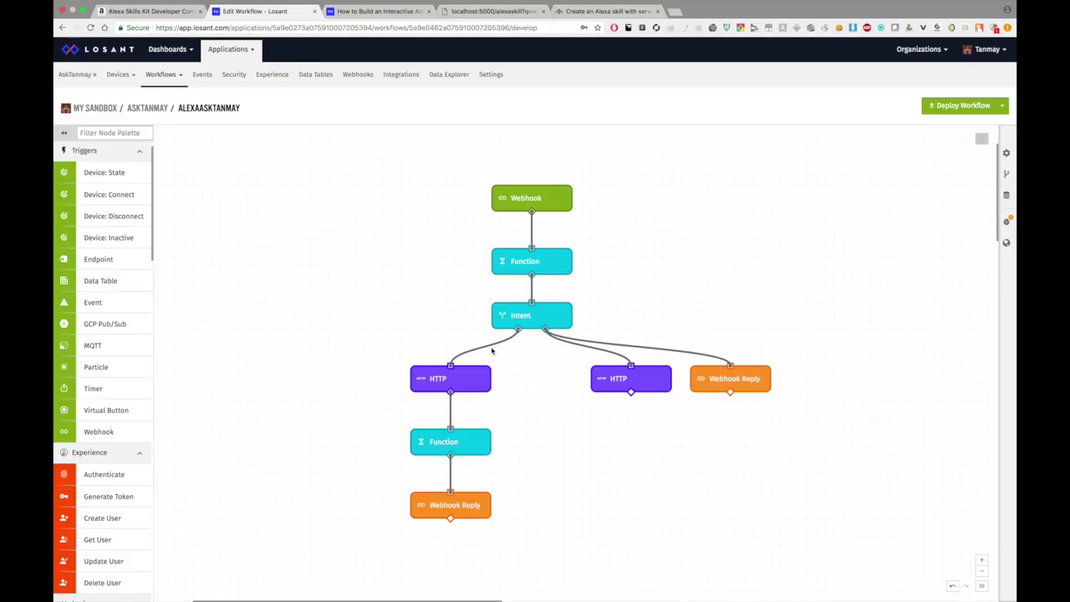
left_click(445, 379)
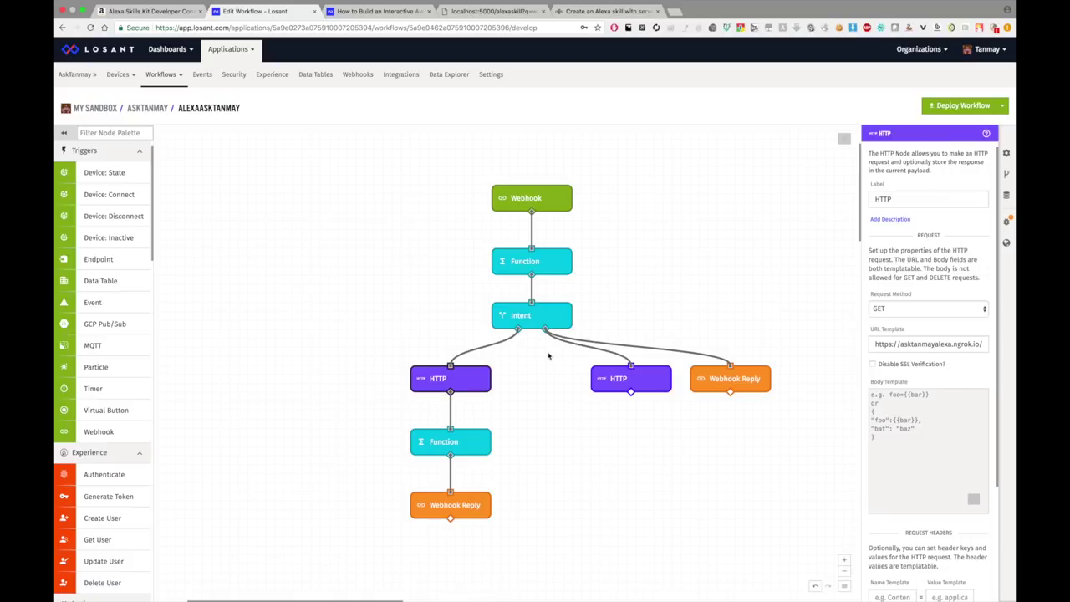
type("getanswe")
left_click_drag(862, 325, 556, 322)
double_click(695, 300)
left_click_drag(712, 301, 856, 301)
left_click(704, 264)
left_click(704, 265)
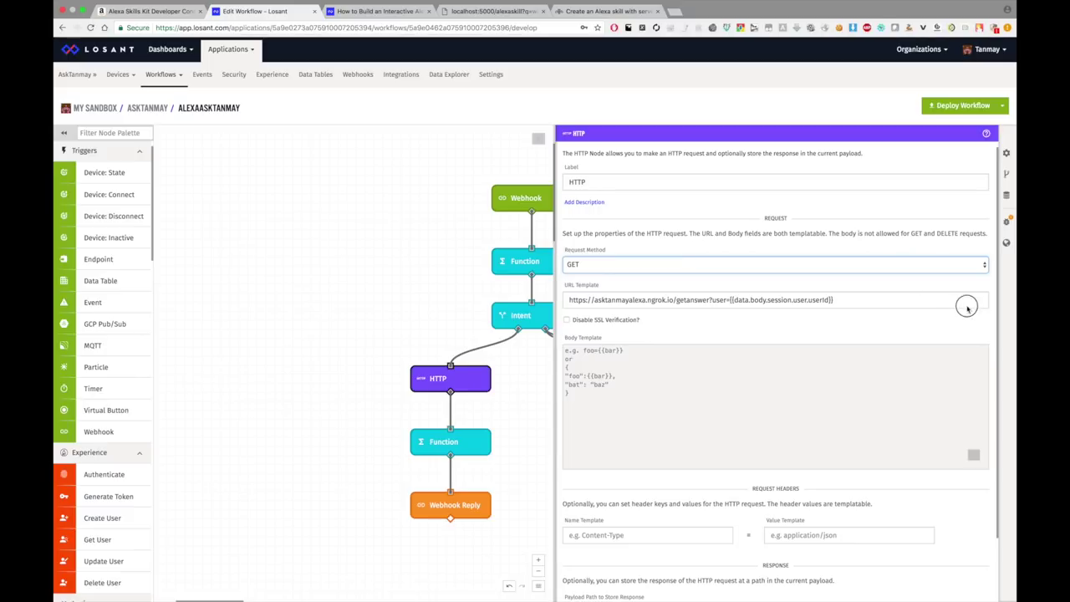
left_click(597, 325)
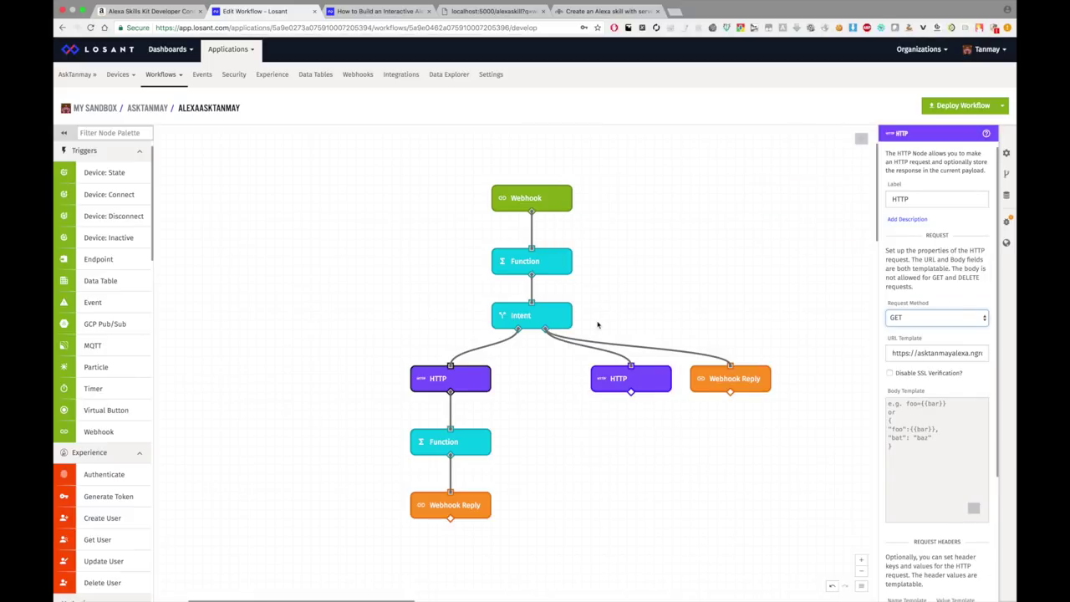
- Examine the payload path where the left-branch HTTP node stores its response
left_click(477, 380)
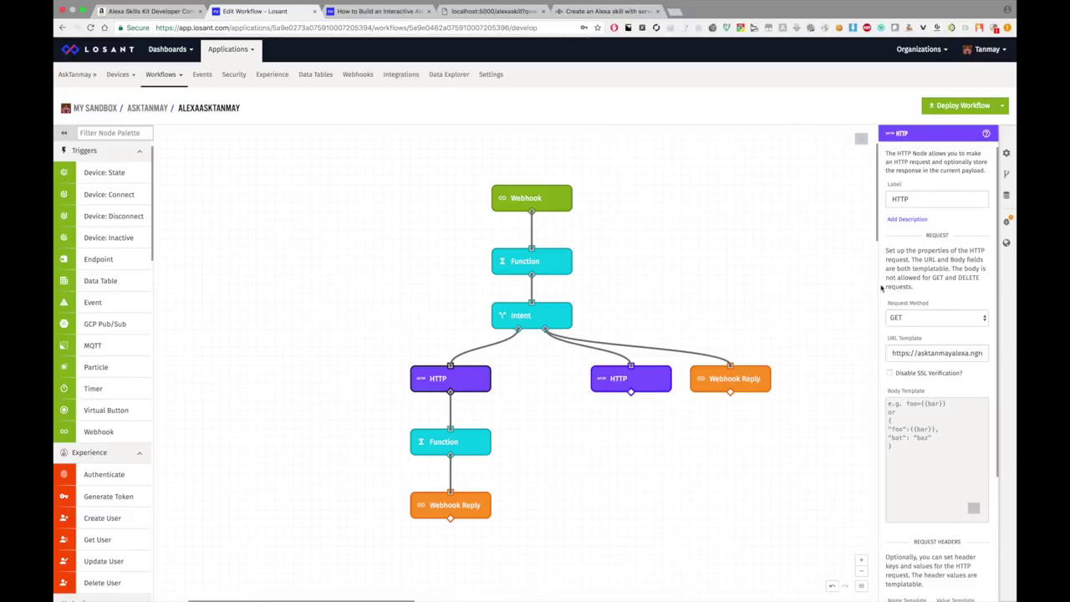
left_click_drag(864, 284, 851, 284)
scroll(928, 377, "down", 5)
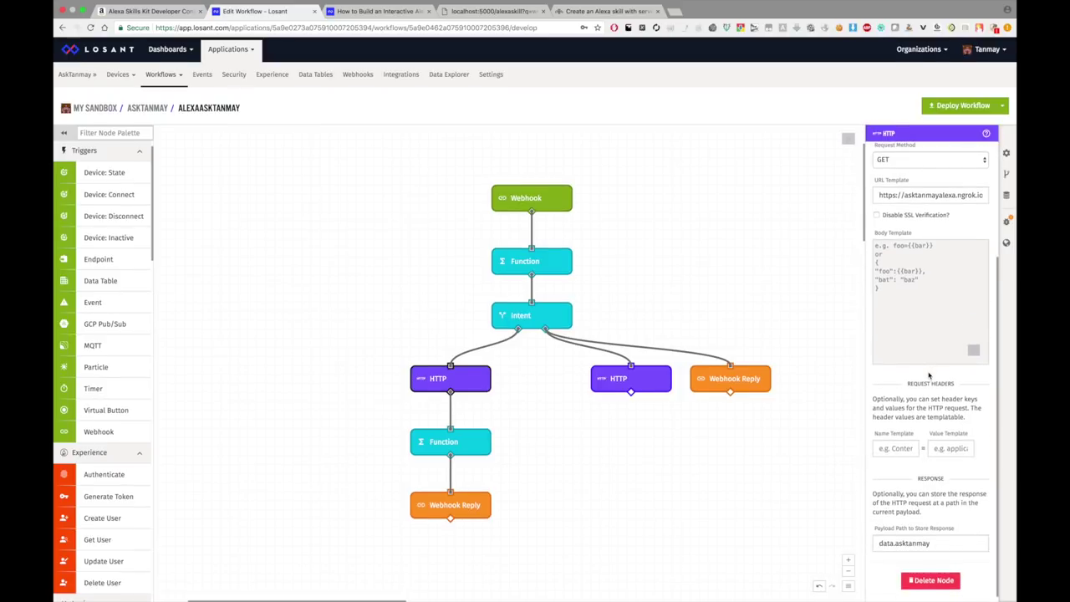
left_click_drag(932, 545, 812, 544)
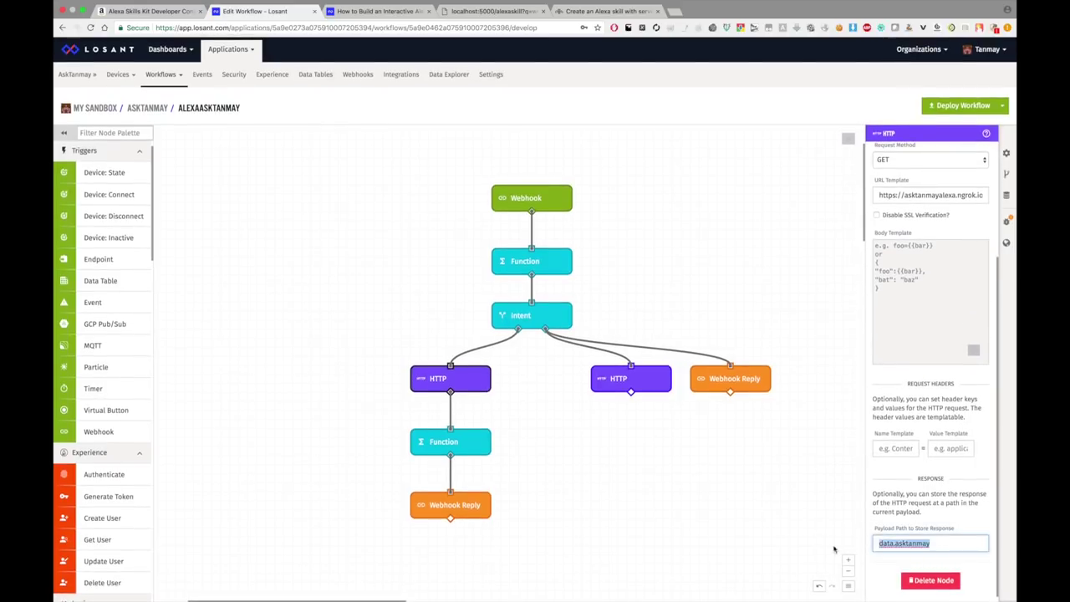
- Open the Function node beneath the left-branch HTTP node and examine how its JavaScript builds payload.data.alexaresponse
left_click(460, 441)
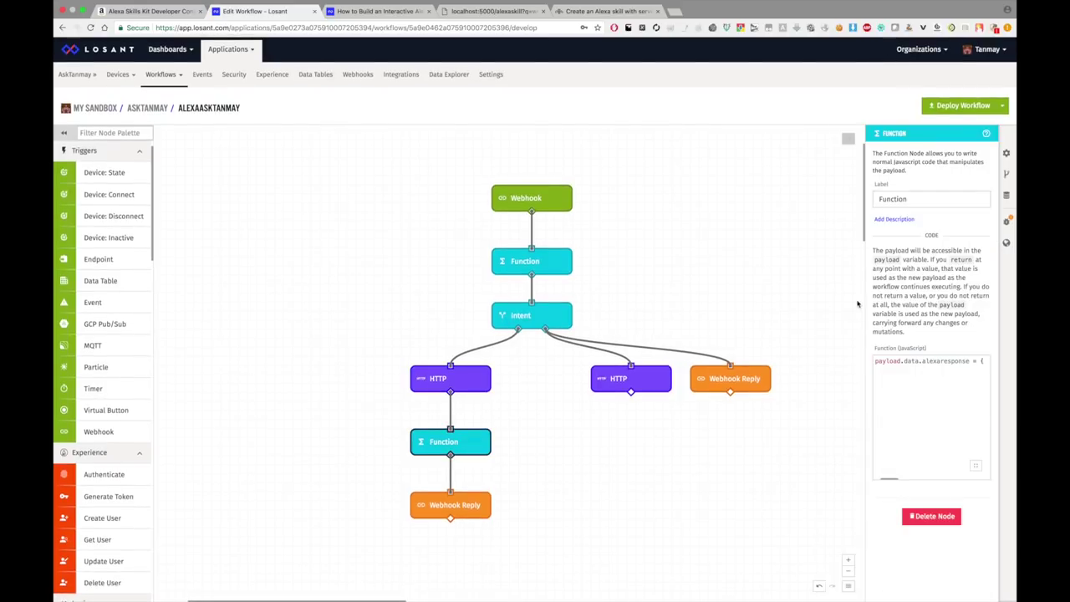
left_click_drag(860, 299, 390, 387)
scroll(416, 277, "right", 2)
left_click_drag(424, 270, 376, 270)
left_click(458, 272)
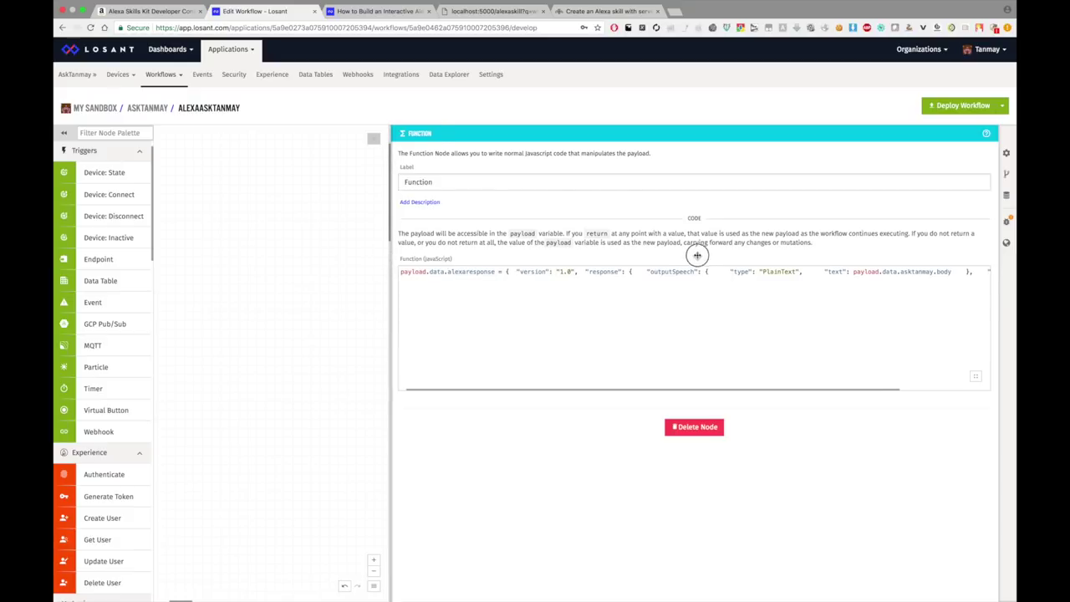
- Reopen the Webhook Reply directly beneath the Intent conditional and examine its reply body structure and spoken text for comparison
left_click(742, 369)
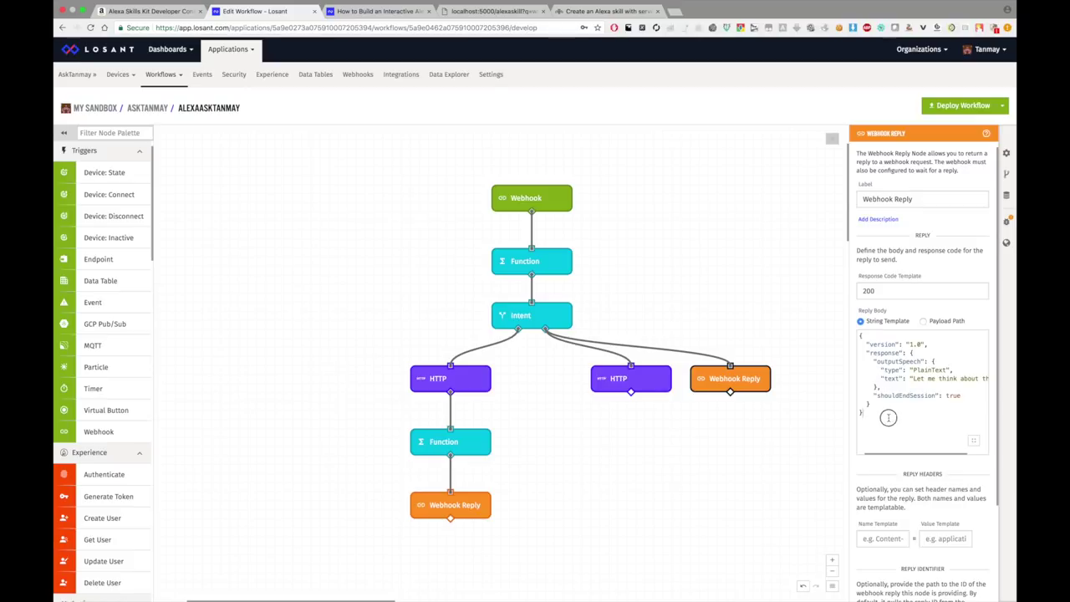
left_click_drag(888, 417, 861, 322)
left_click(893, 383)
left_click_drag(913, 378, 1000, 378)
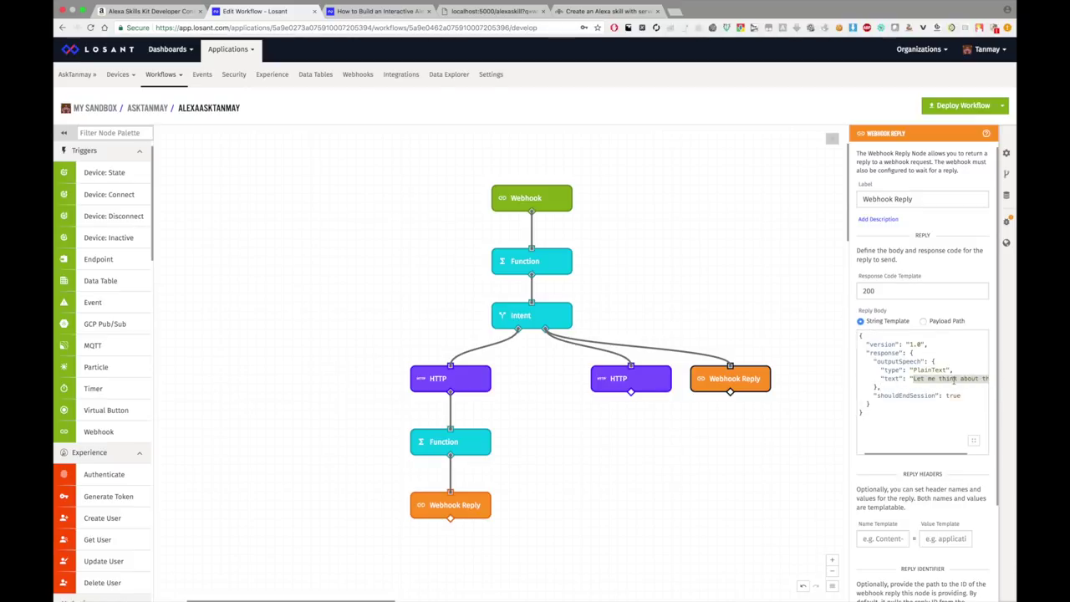
- Return to the left-branch Function node and examine the outputSpeech text expression and shouldEndSession setting in its JavaScript
left_click(465, 444)
left_click(864, 408)
scroll(681, 360, "right", 5)
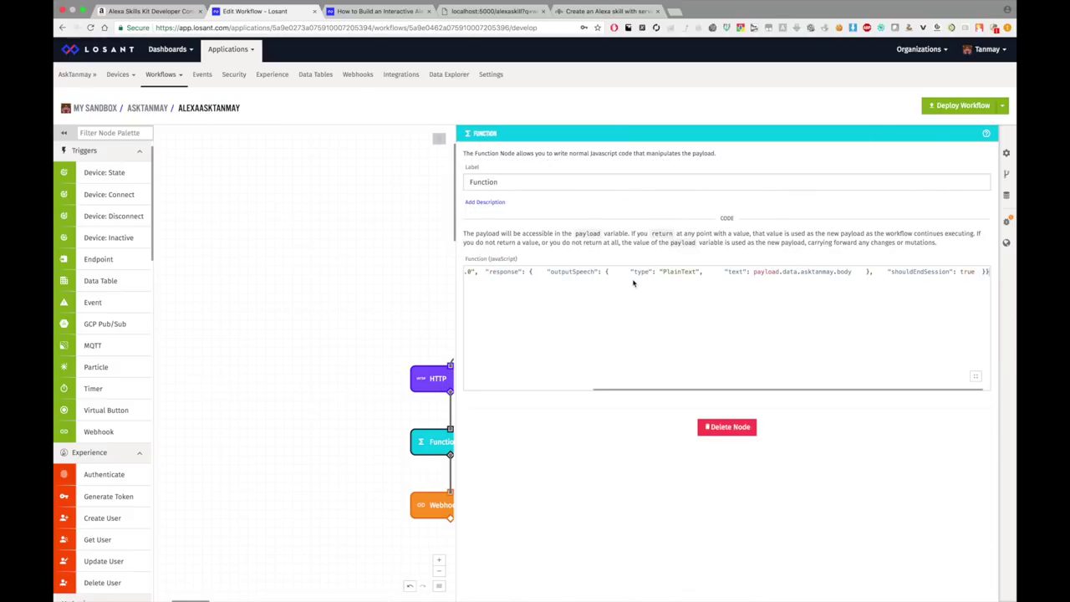
double_click(729, 271)
left_click(757, 273)
left_click_drag(756, 273, 840, 274)
left_click(840, 274)
double_click(805, 273)
double_click(844, 272)
left_click_drag(460, 242, 832, 247)
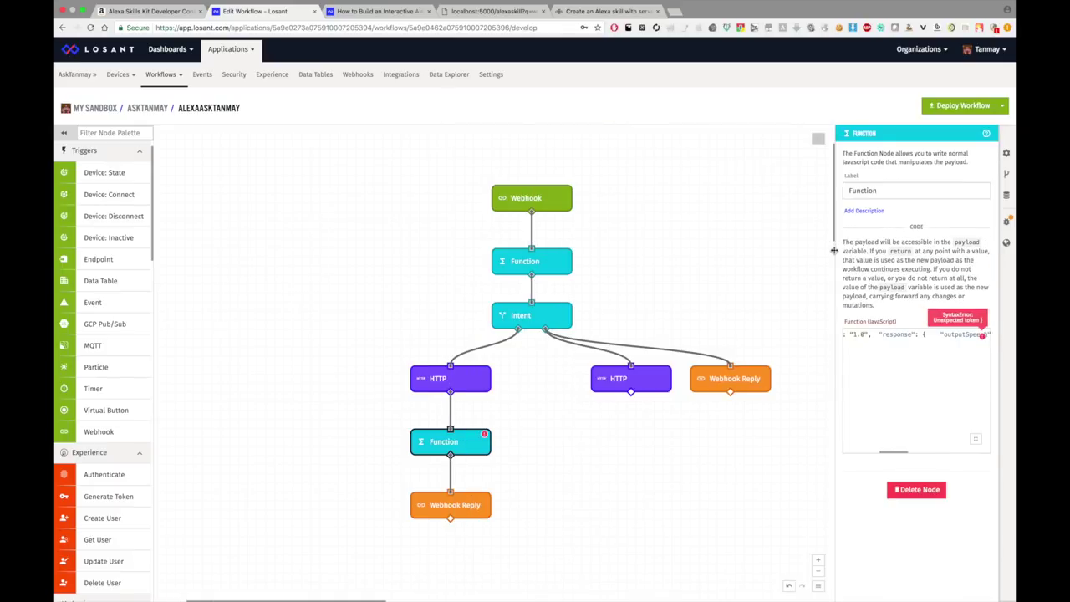
scroll(906, 340, "right", 5)
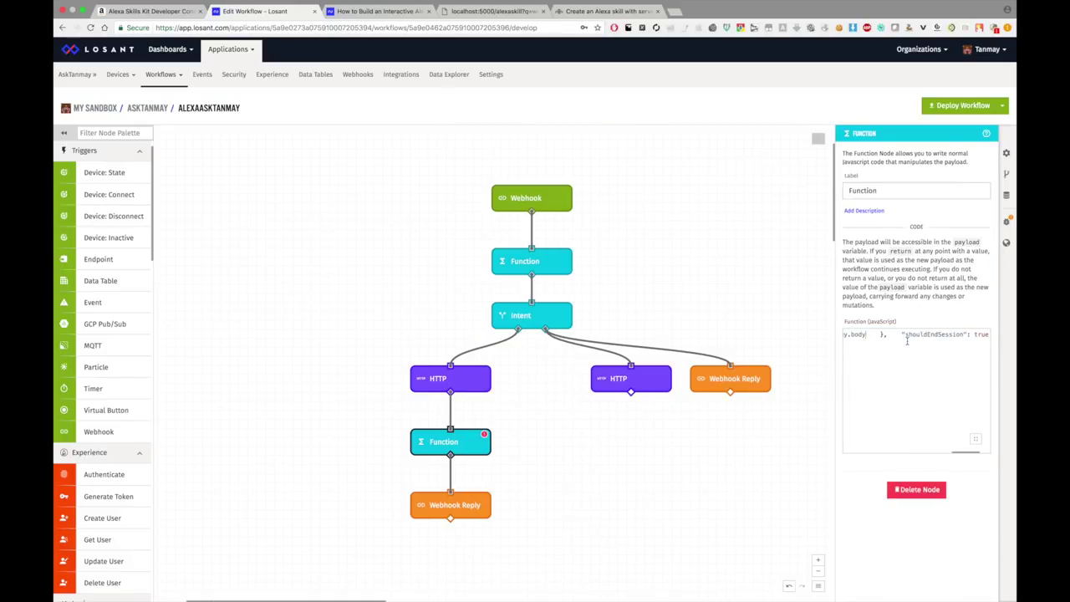
left_click(804, 309)
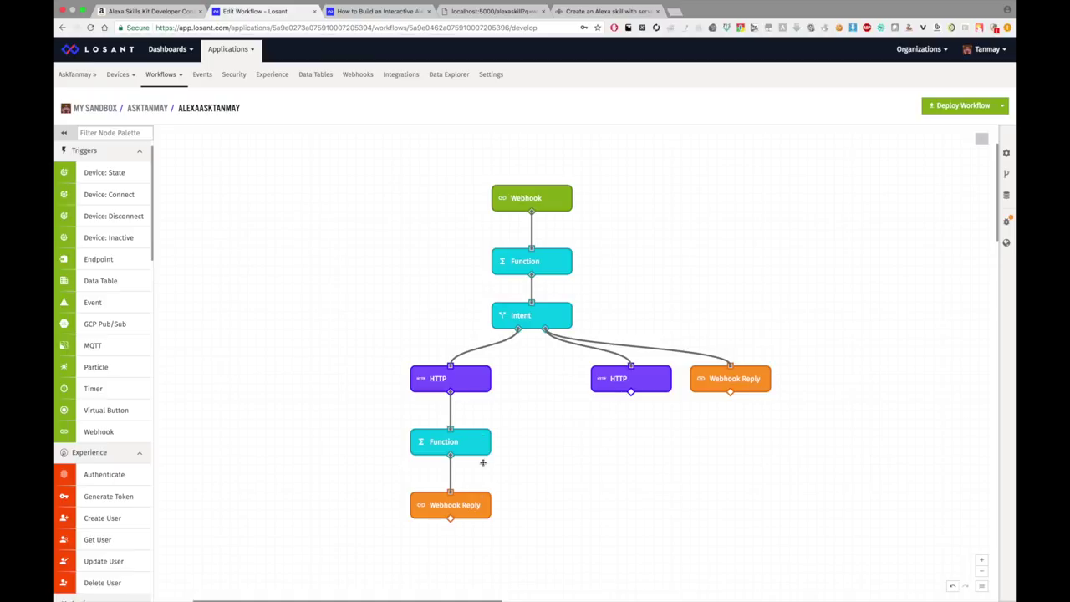
- Open the Webhook Reply beneath the left-branch Function node and examine the payload path used for its reply body
left_click(461, 507)
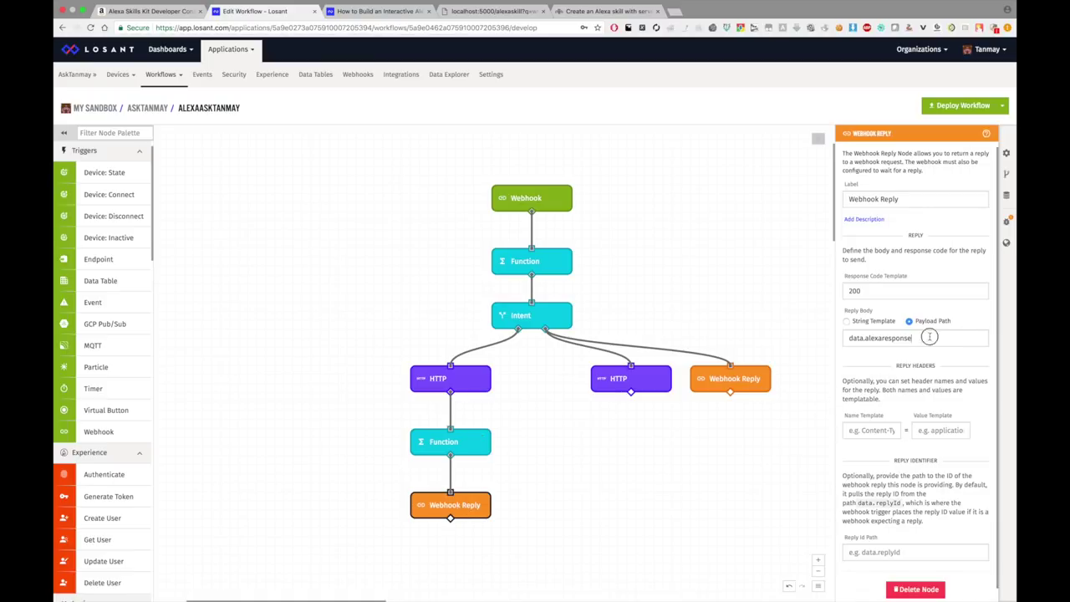
left_click_drag(934, 338, 788, 339)
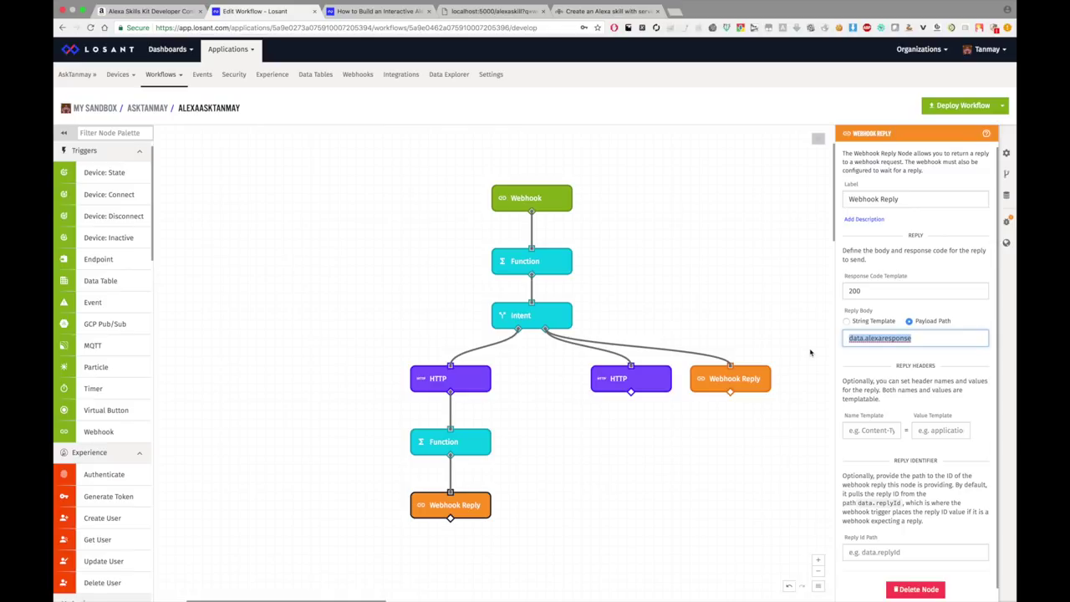
left_click(521, 509)
left_click_drag(387, 340, 521, 564)
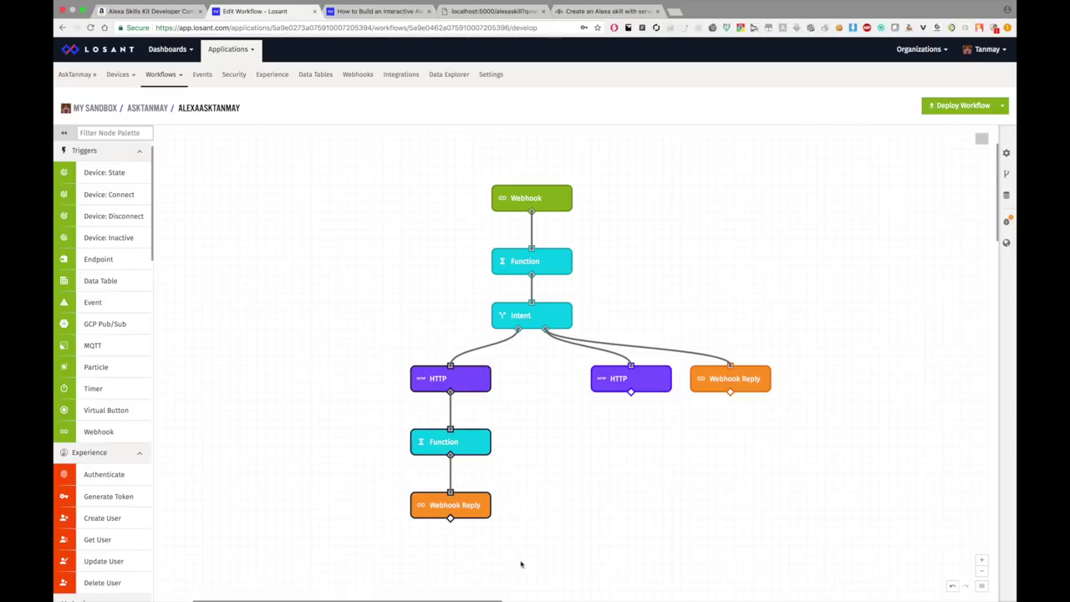
left_click(527, 562)
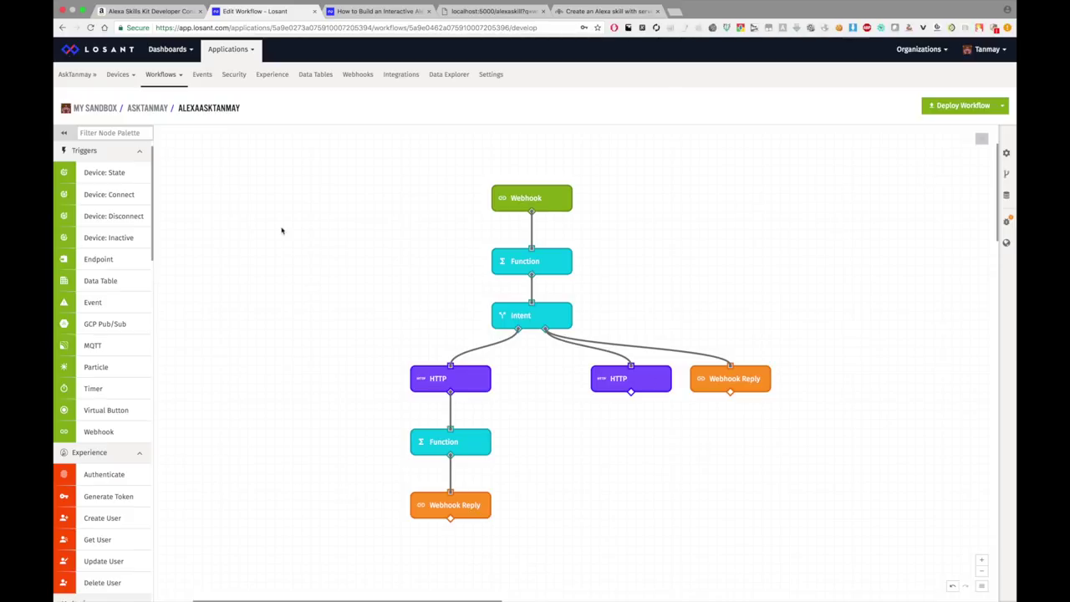
- Find the Debug node in the node palette, place it beside the first Function node and connect it to the Webhook trigger
left_click(126, 134)
type("debub")
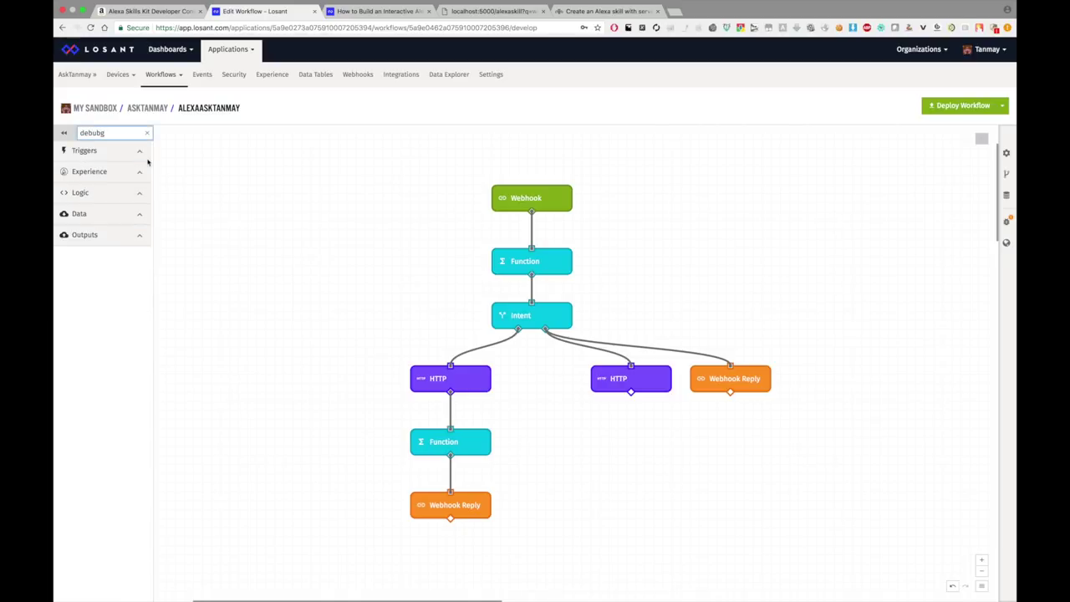
key("BackSpace")
type("g")
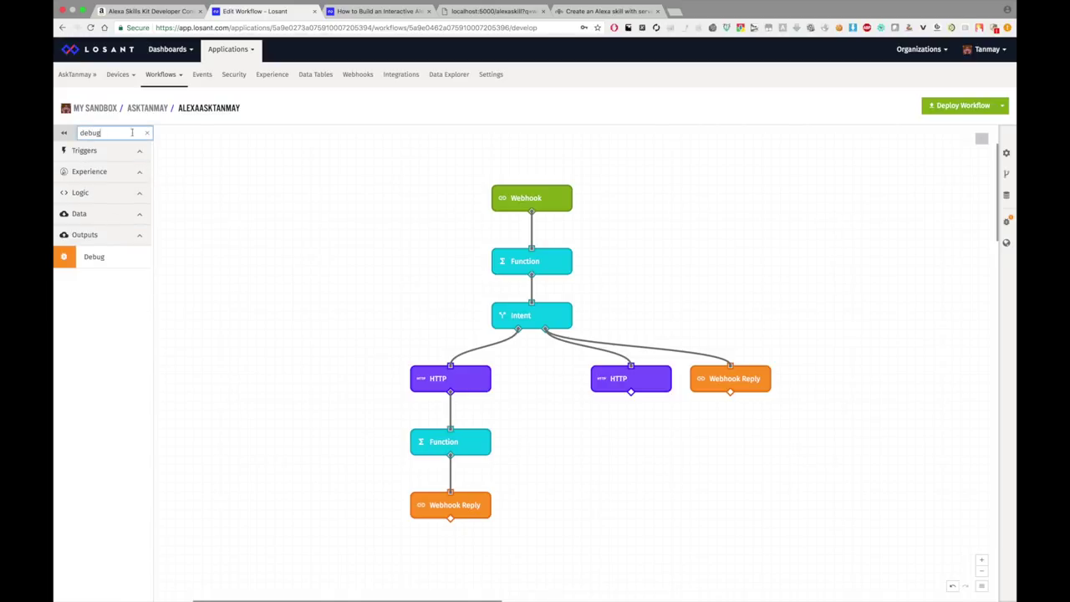
left_click_drag(115, 260, 333, 252)
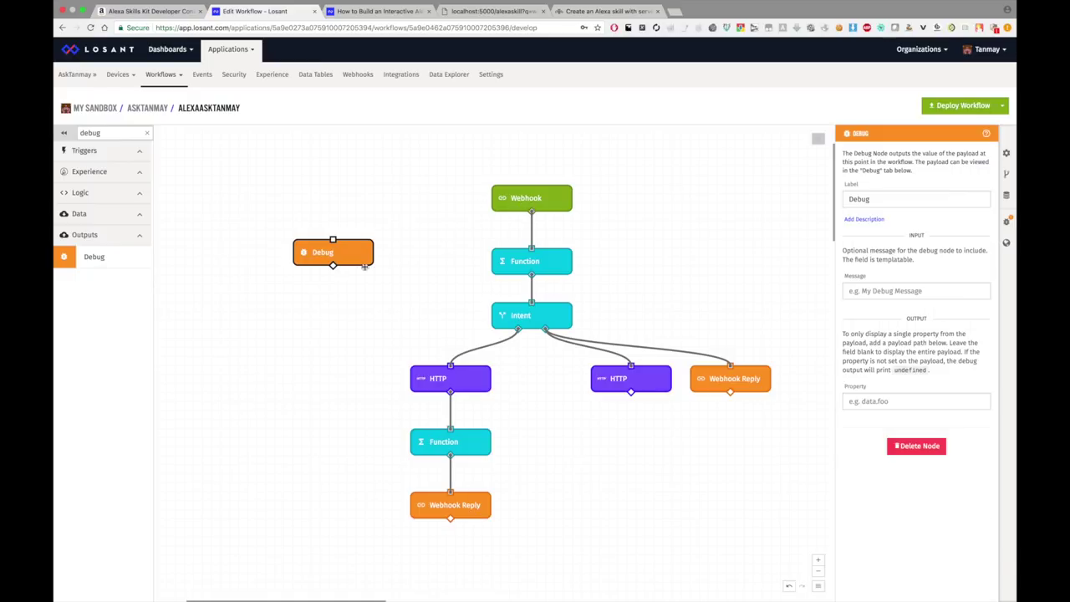
left_click_drag(351, 260, 440, 267)
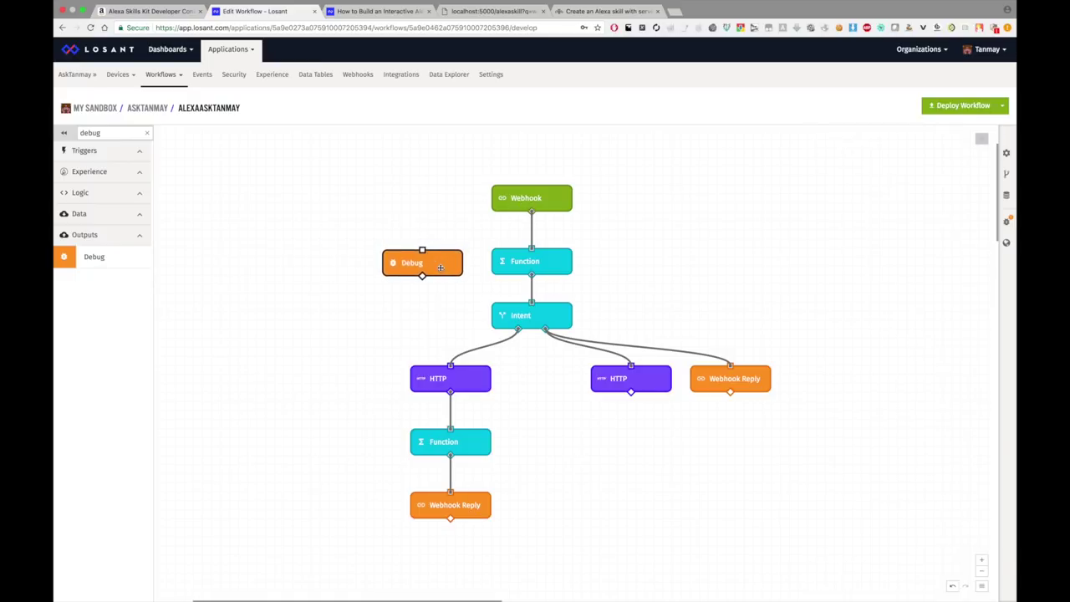
left_click_drag(532, 215, 424, 249)
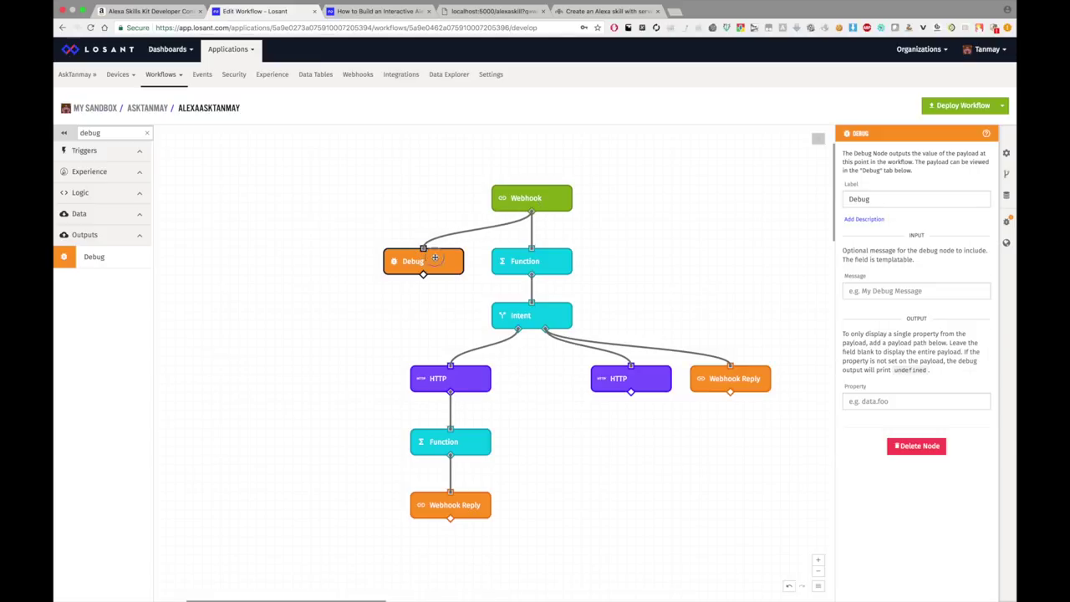
- Label the new Debug node "Webhook Debug" and set its message to "Log for Webhook"
double_click(912, 199)
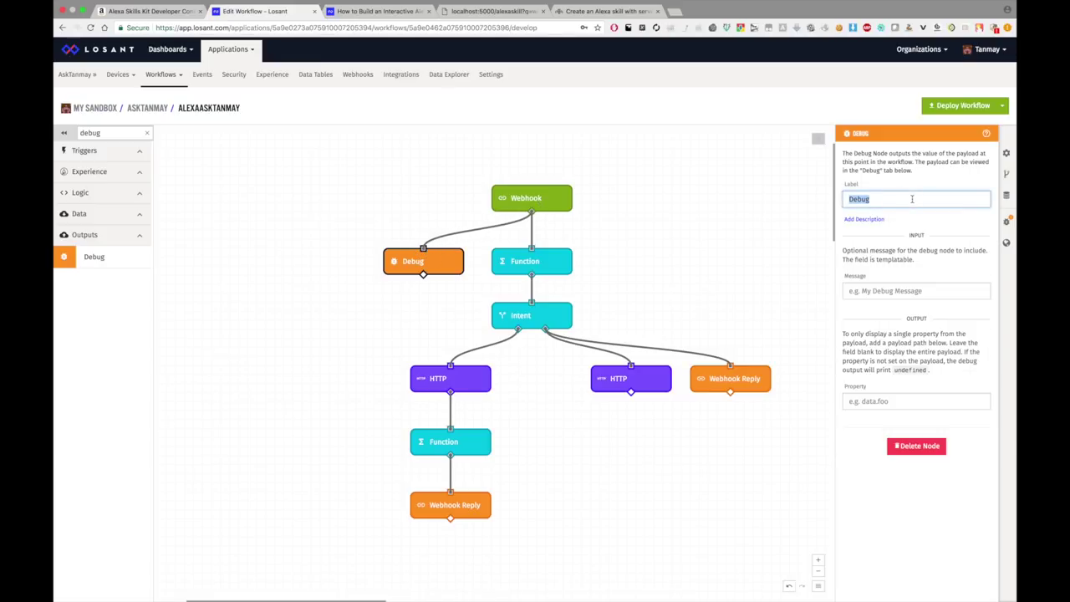
type("Webhook")
left_click(889, 289)
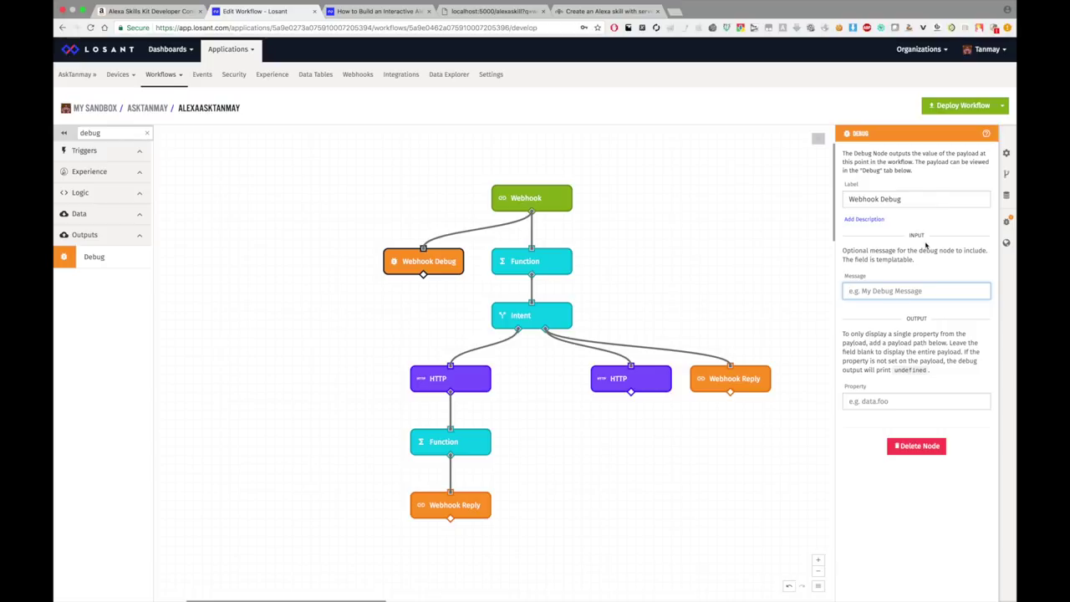
type("Log for Webhook")
left_click(791, 271)
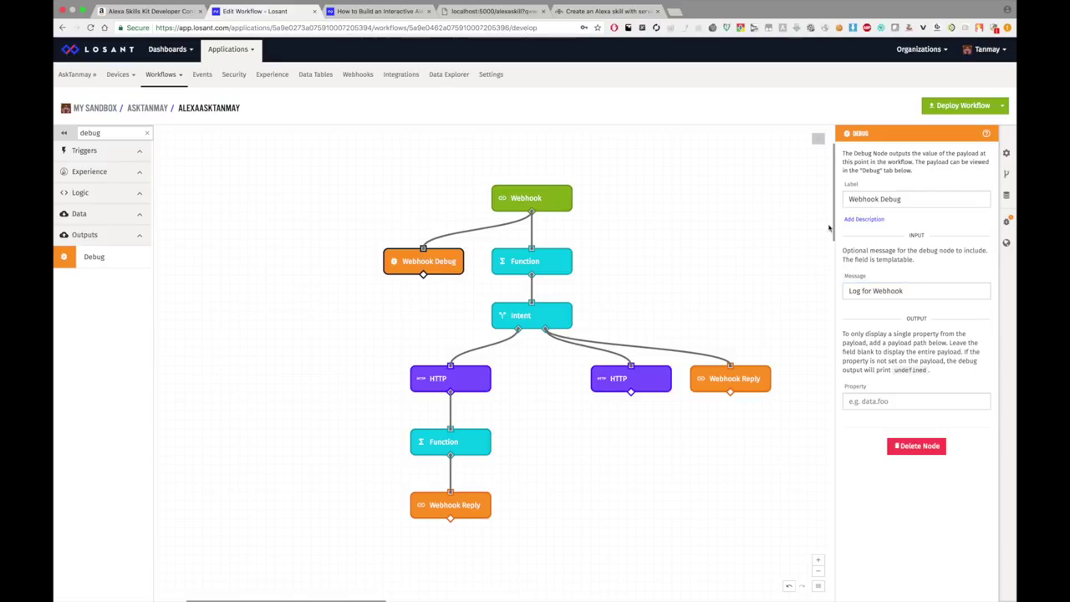
left_click_drag(937, 290, 725, 294)
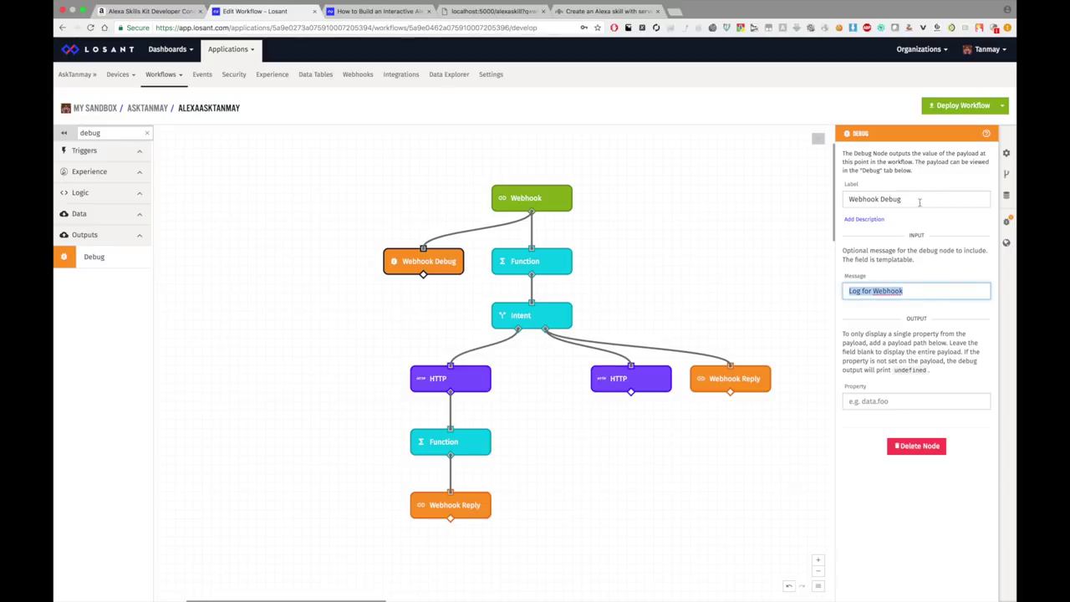
left_click(799, 246)
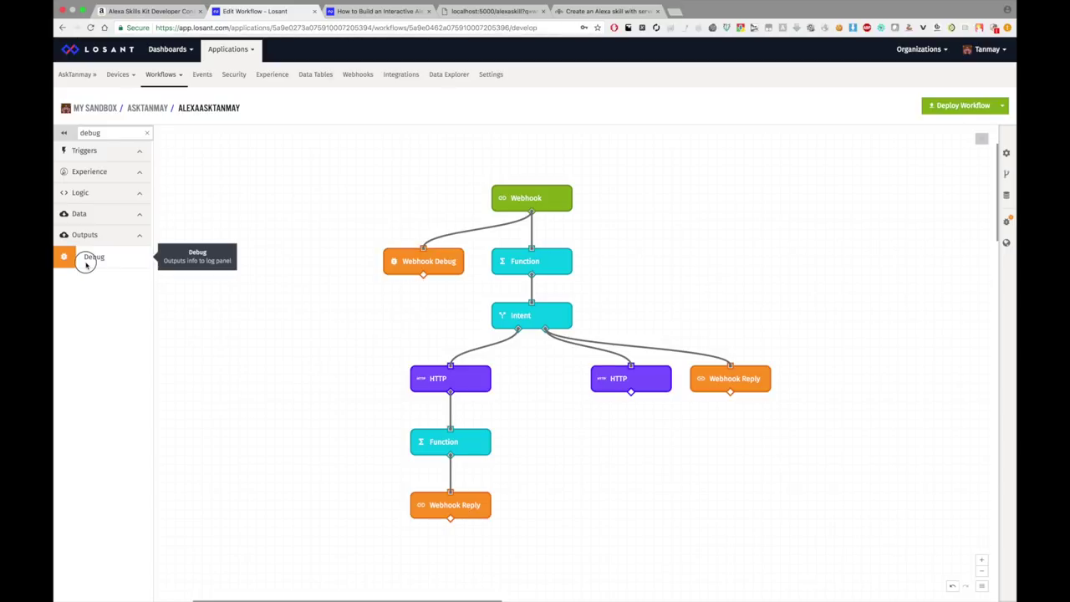
- Add a second Debug node beside the left-branch Webhook Reply and connect it to the Function node above
left_click_drag(117, 255, 344, 519)
left_click_drag(451, 456, 333, 492)
left_click(334, 499)
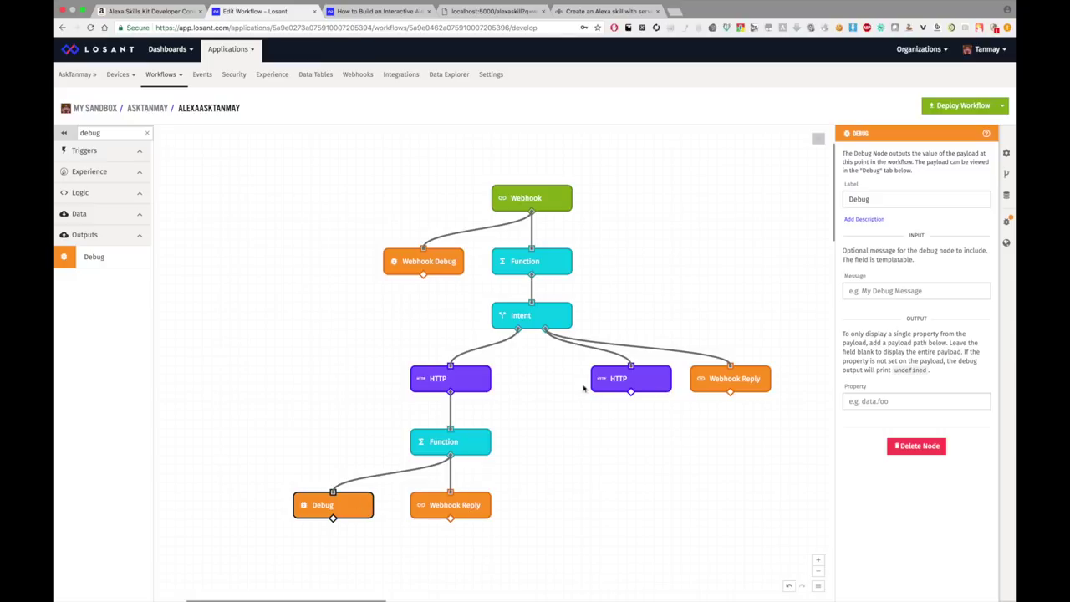
- Set the second Debug node's message to "Final Function Log"
left_click(848, 290)
type("Final Function Debug")
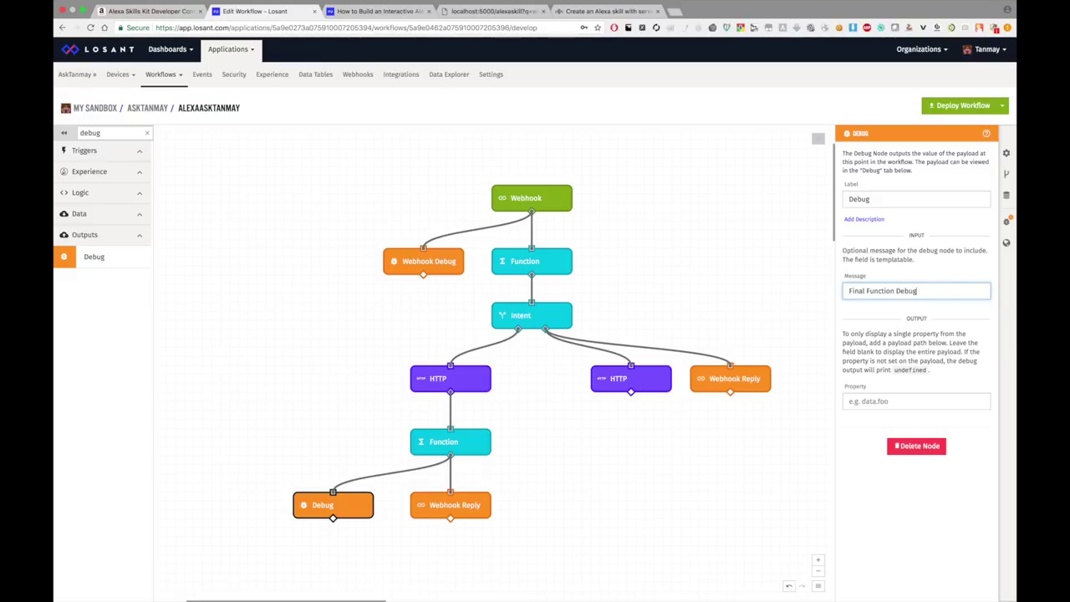
key("BackSpace")
key("BackSpace")
key("BackSpace")
key("BackSpace")
key("BackSpace")
type("Log")
left_click(649, 545)
- Add a third Debug node beneath the right-branch HTTP node and connect it to that node's output
left_click_drag(93, 257, 684, 438)
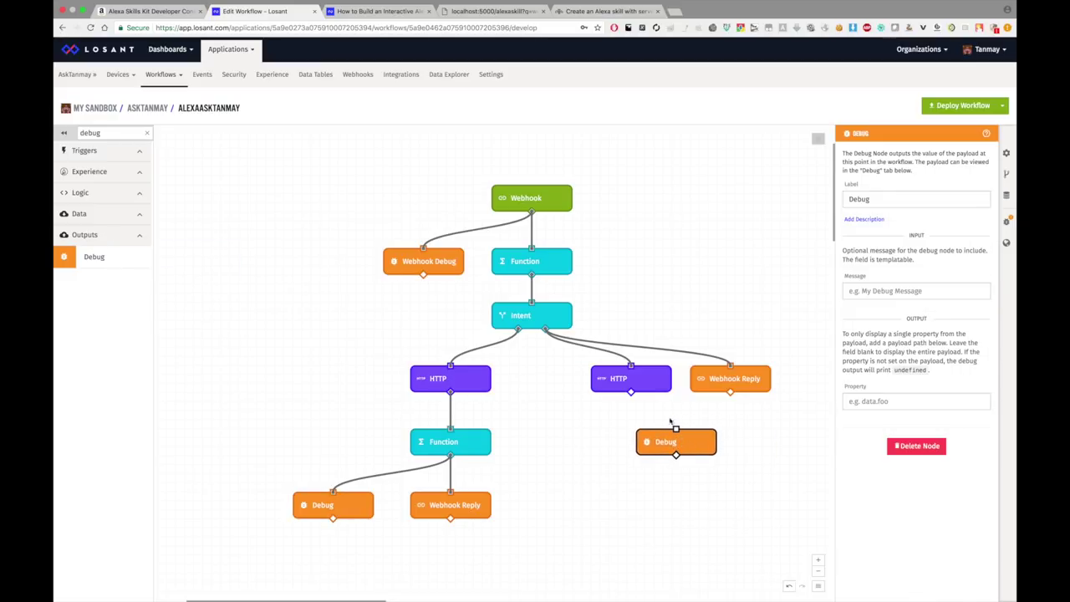
left_click_drag(631, 393, 644, 433)
left_click(674, 433)
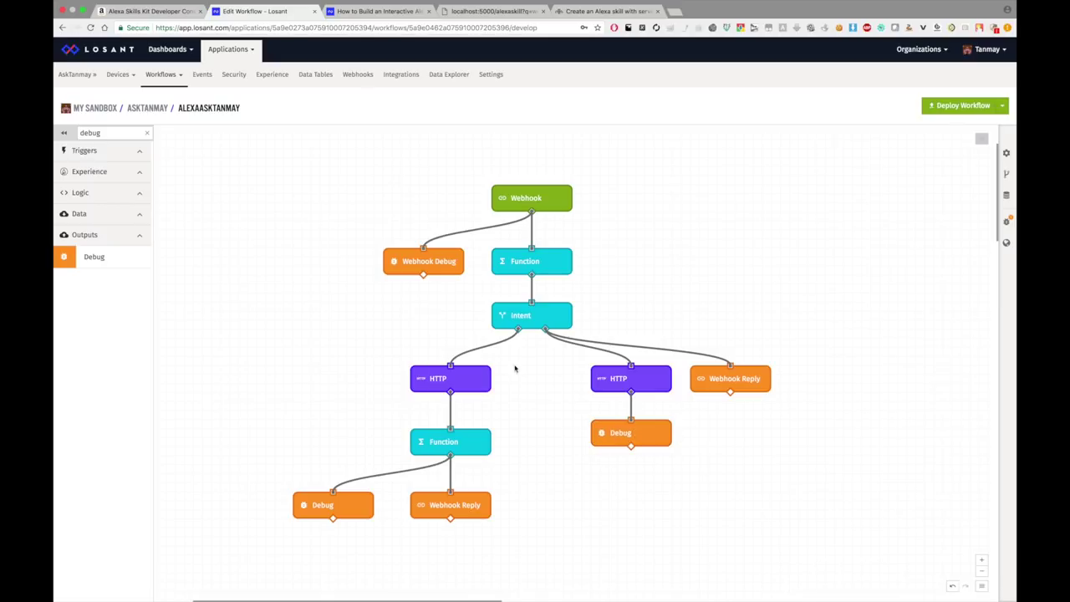
- Enter an AskTanmay result message for the Debug node beneath the right-branch HTTP node
left_click(617, 430)
left_click(866, 293)
type("As")
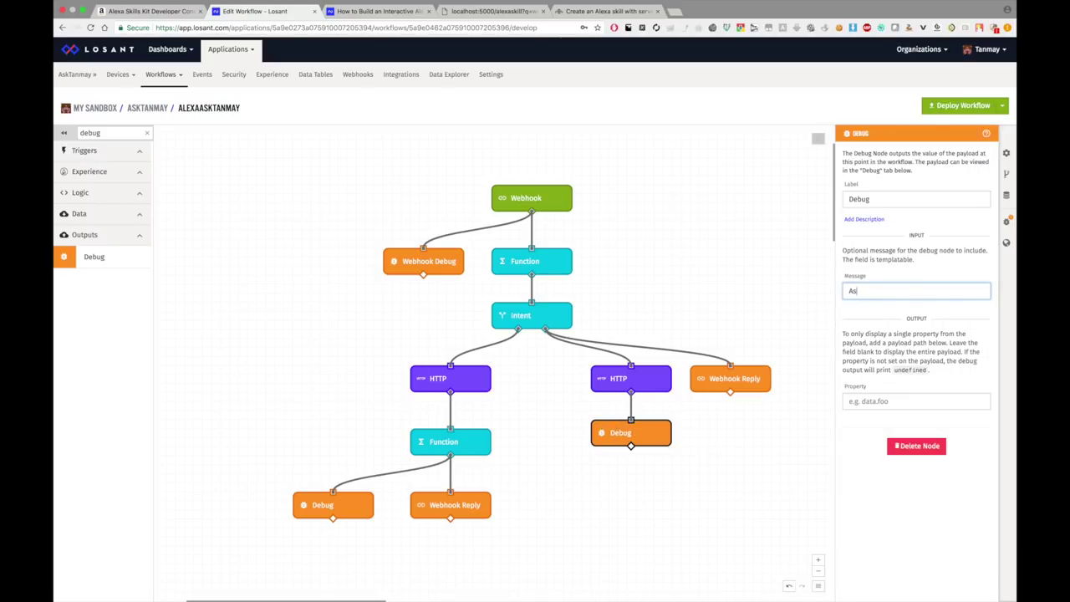
type("kTanmay Resu")
left_click(747, 289)
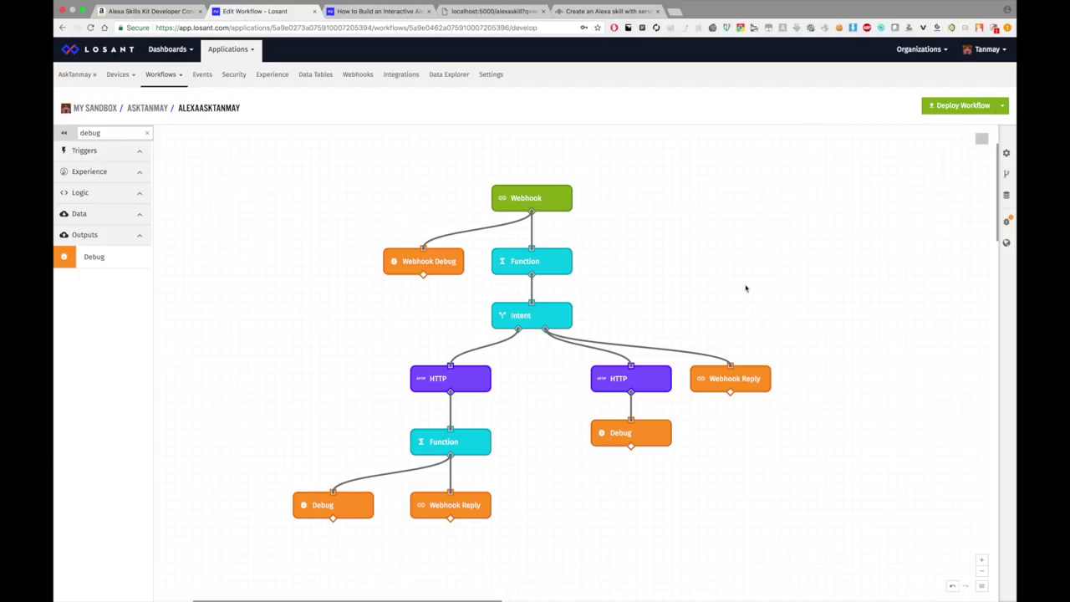
- Deploy the workflow with its new Debug nodes and clear all existing entries from its debug log
left_click(937, 108)
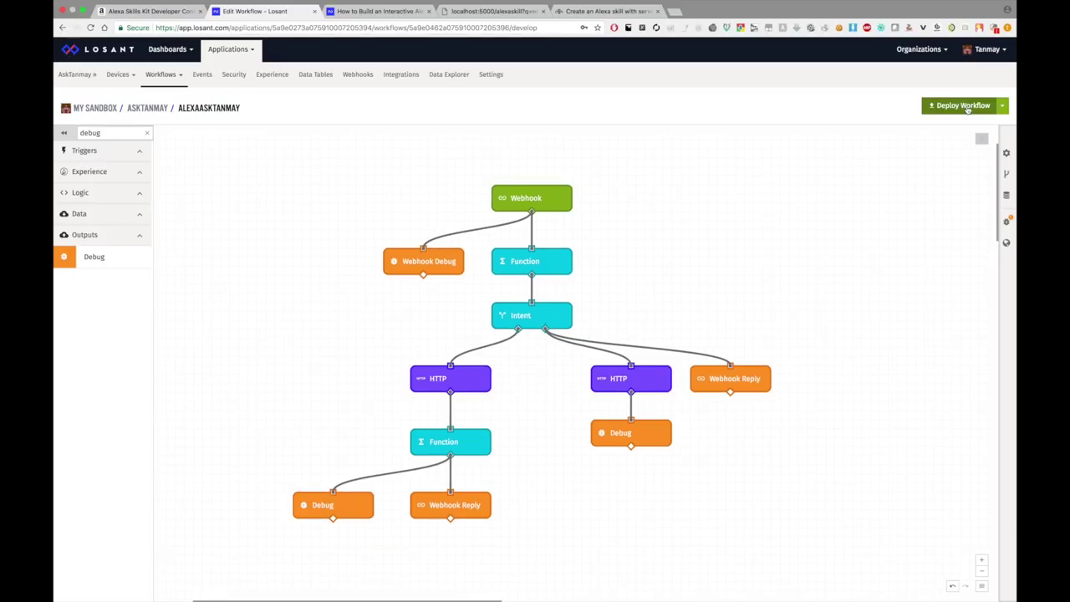
left_click(941, 108)
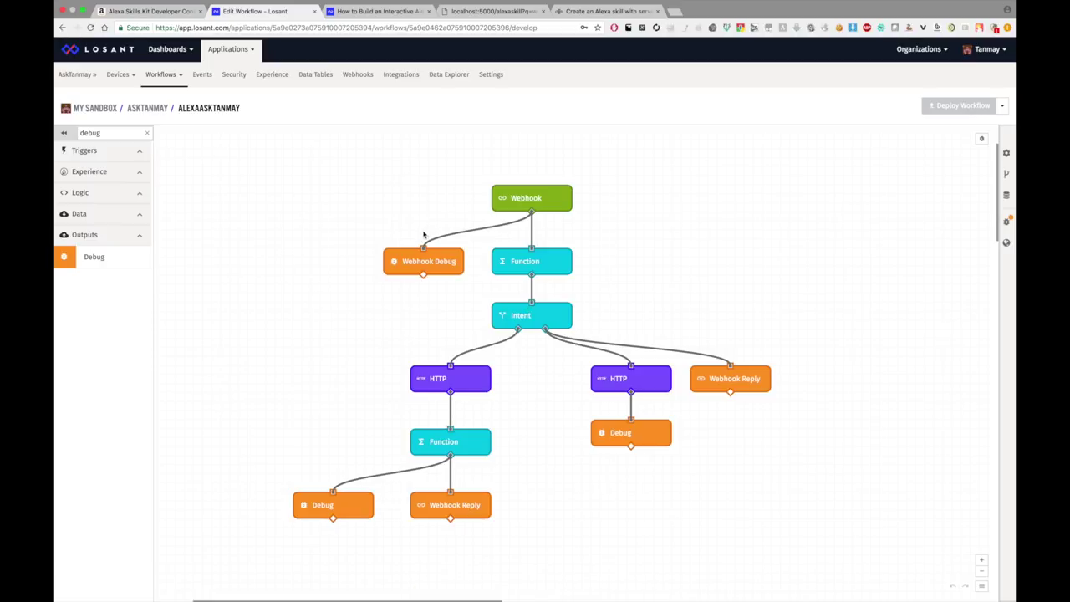
left_click_drag(204, 133, 820, 552)
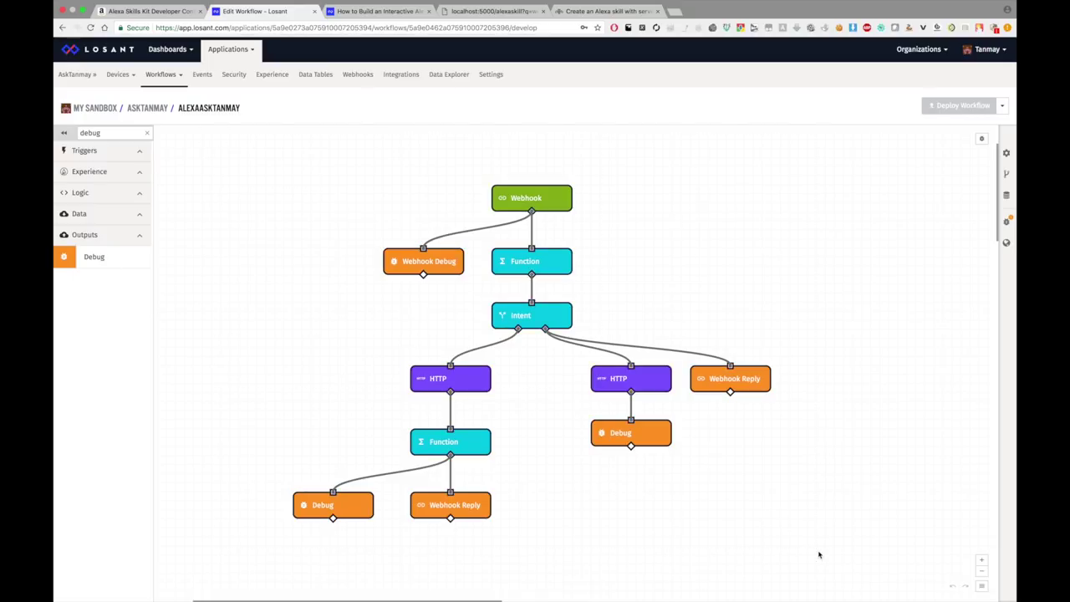
left_click(1007, 222)
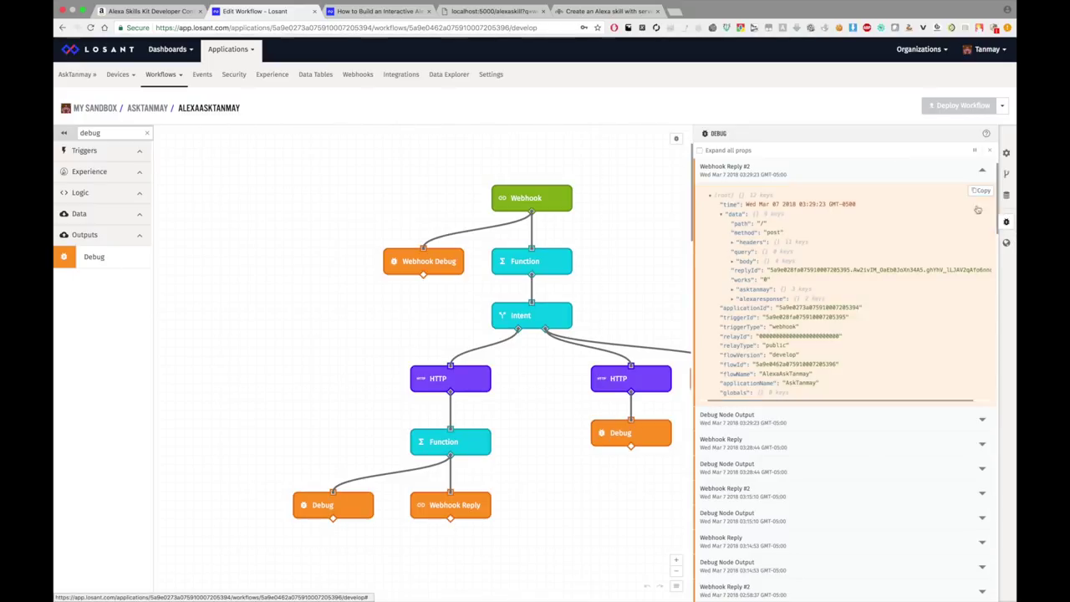
left_click(989, 149)
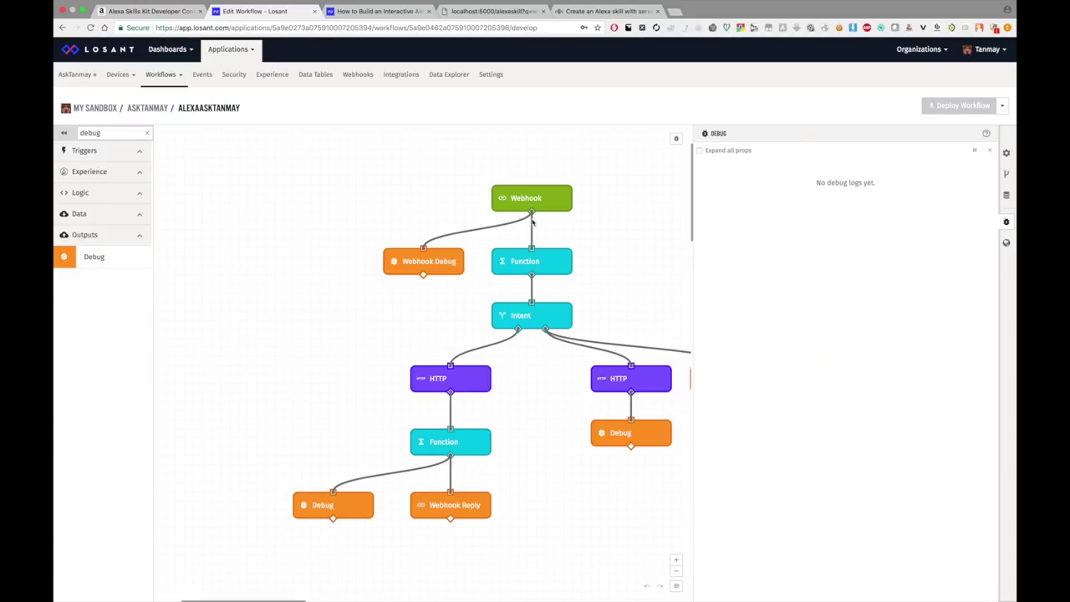
- Switch to the Alexa developer console, submit "ask answer bot question who founded Amazon" in the skill's test simulator, and select the whole JSON output
left_click(151, 11)
scroll(295, 118, "up", 5)
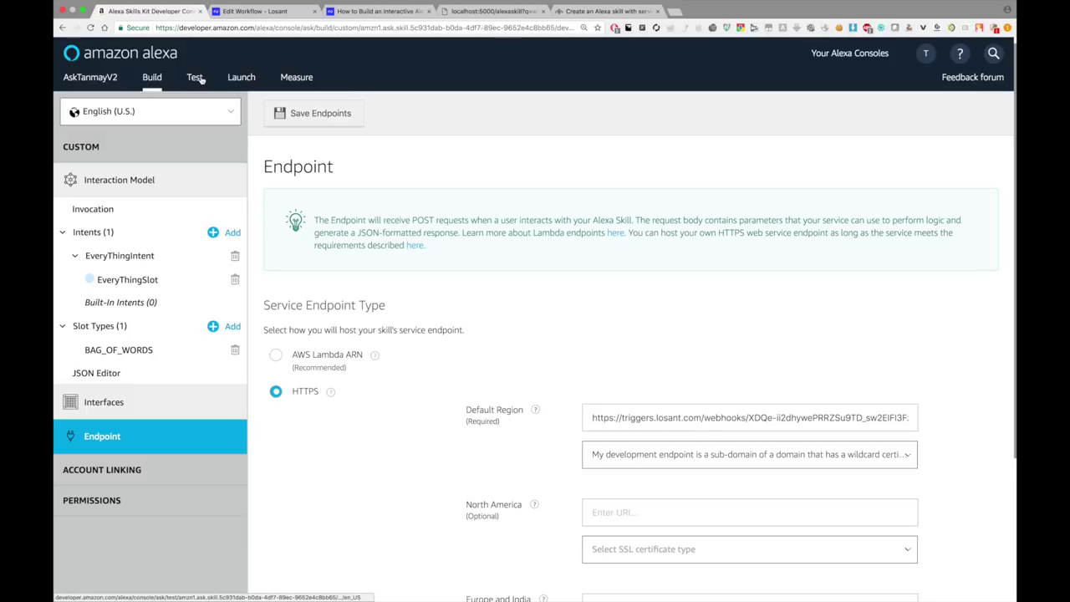
left_click(196, 78)
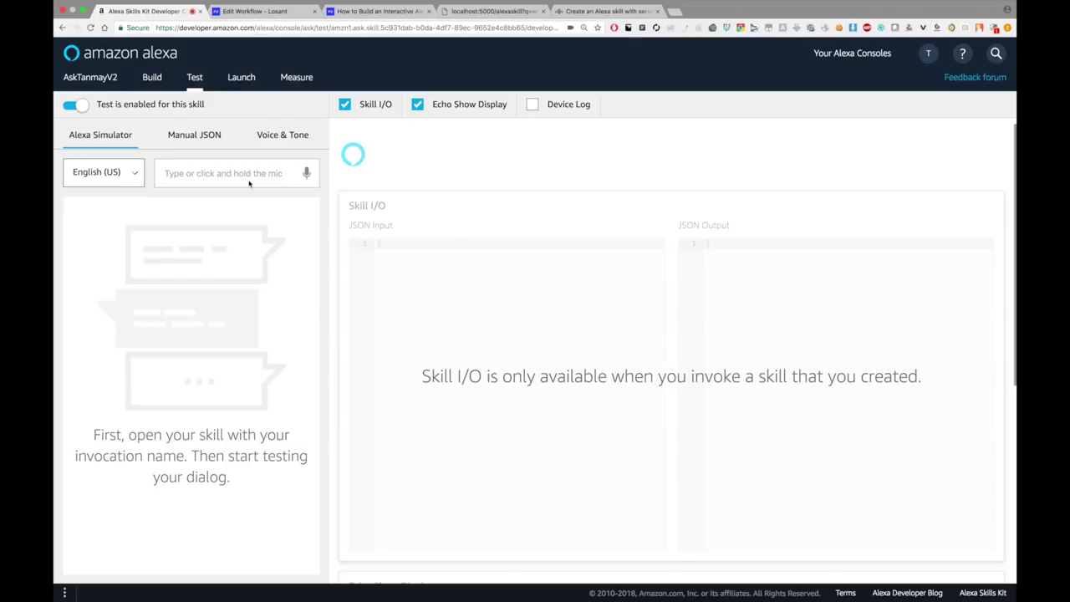
type("ask answe")
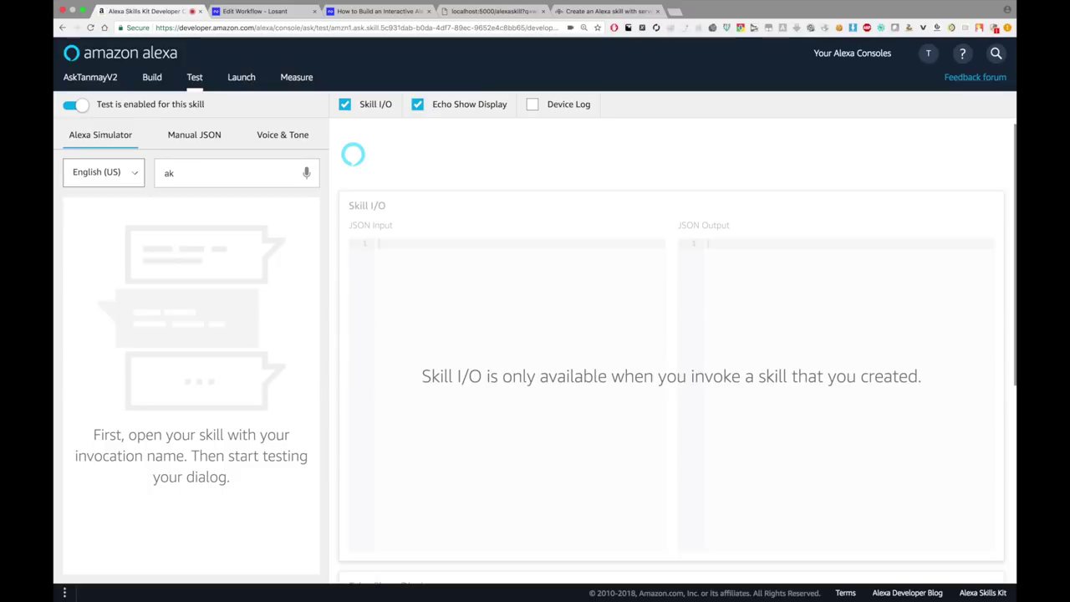
type("r bot question who")
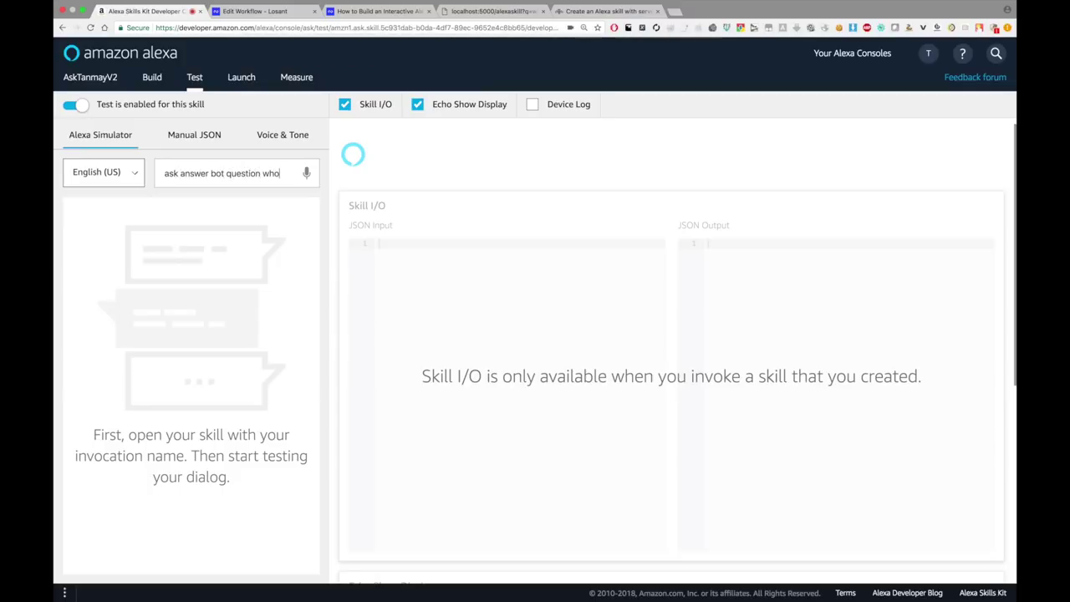
type(" founded")
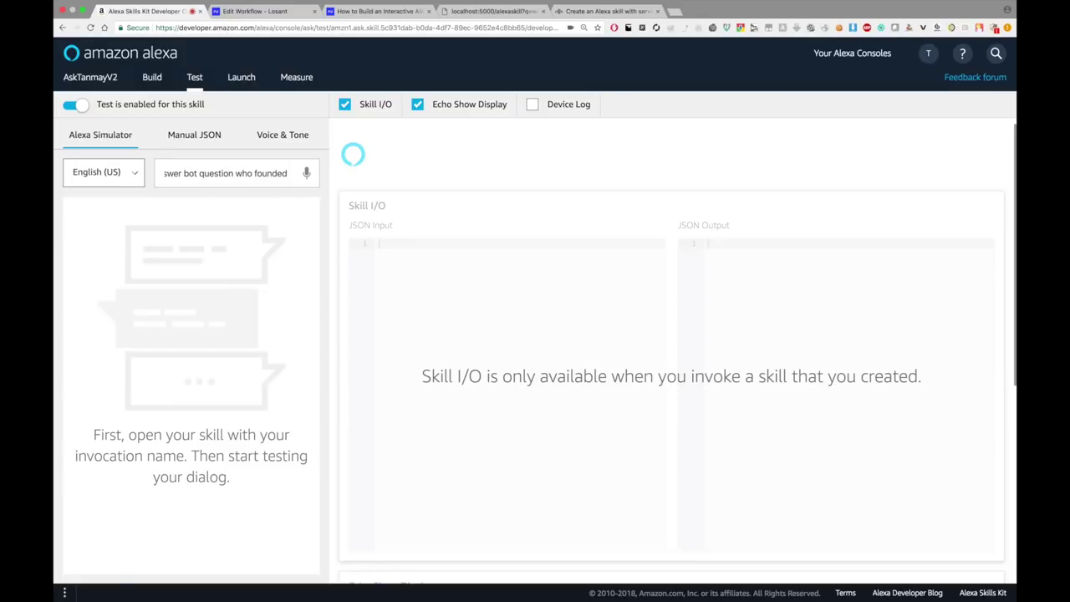
type(" Amazon")
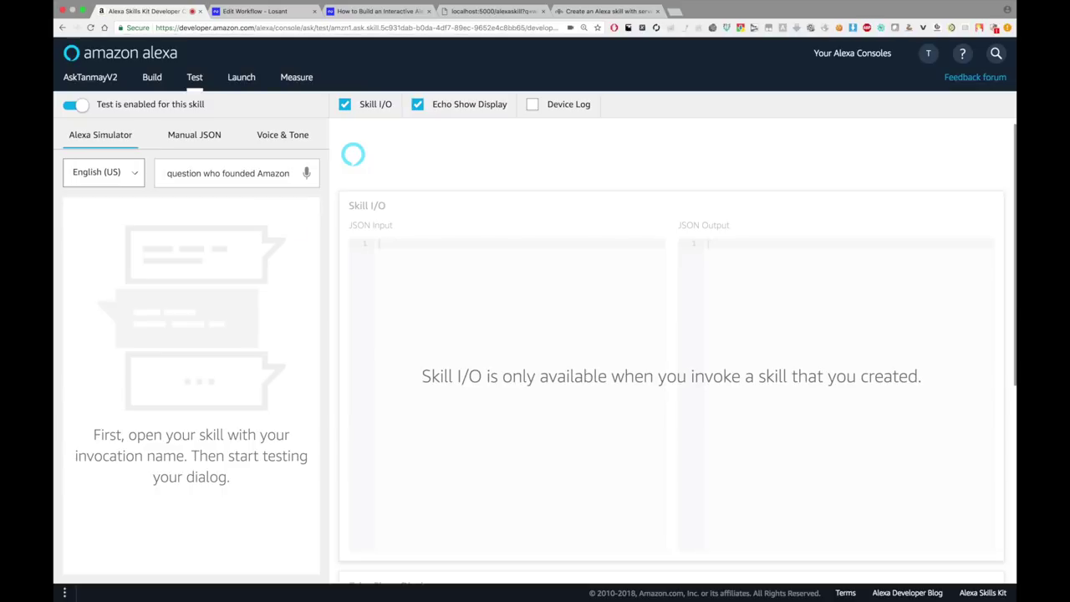
key("Return")
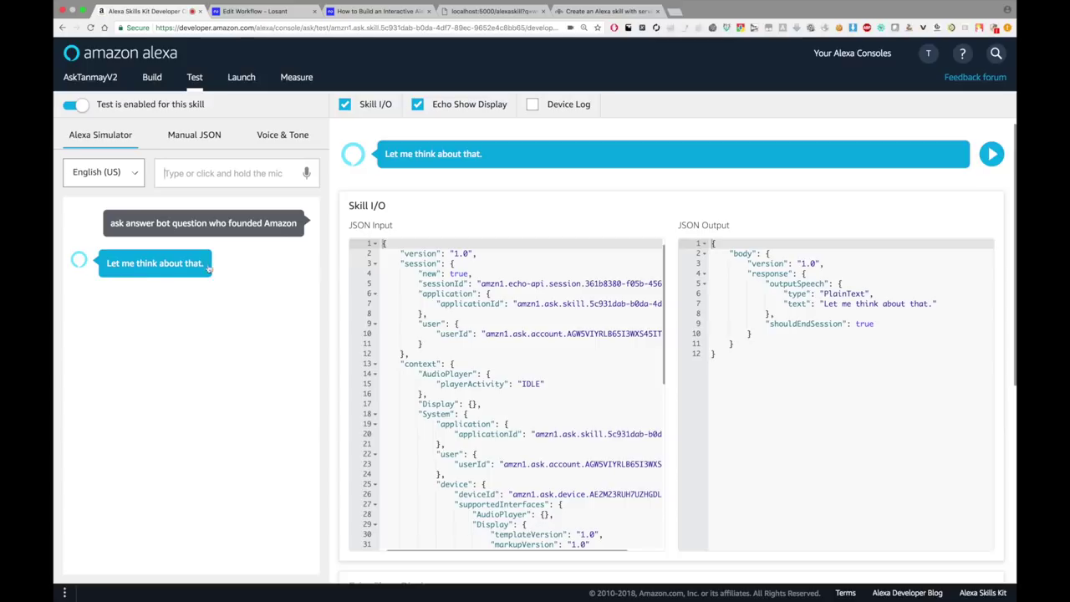
left_click(823, 383)
key("super+a")
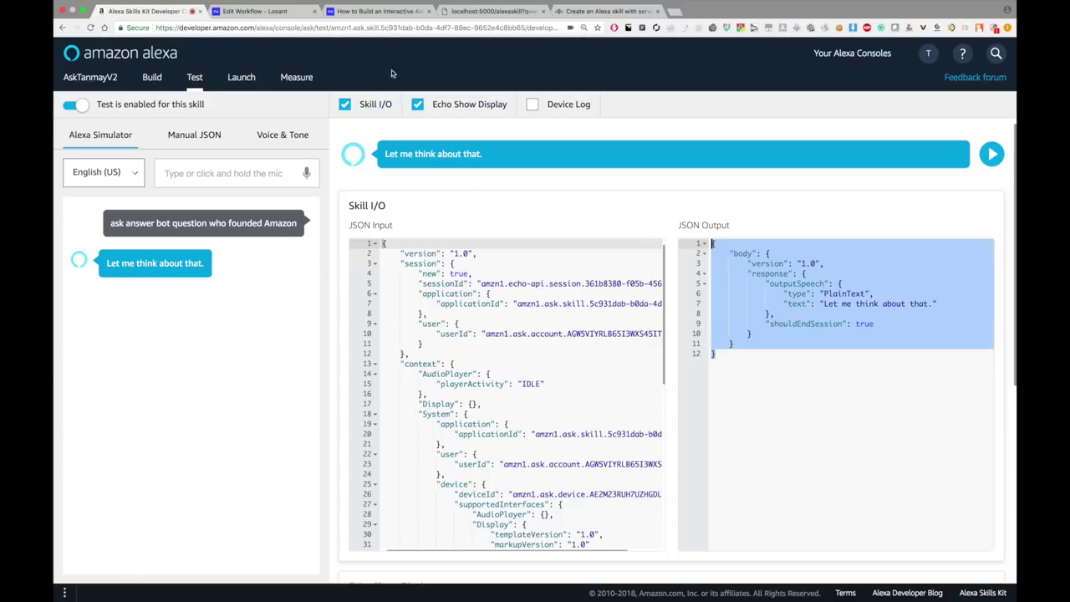
- Switch back to Losant and expand the "Log for Webhook" debug entry through body and request down to the intent
left_click(280, 11)
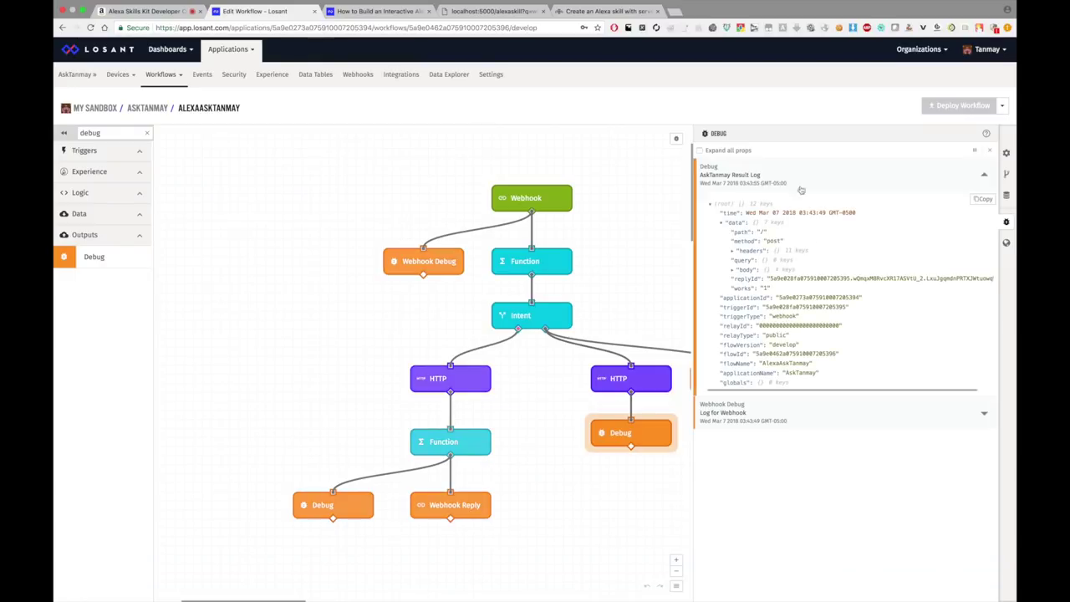
left_click(737, 174)
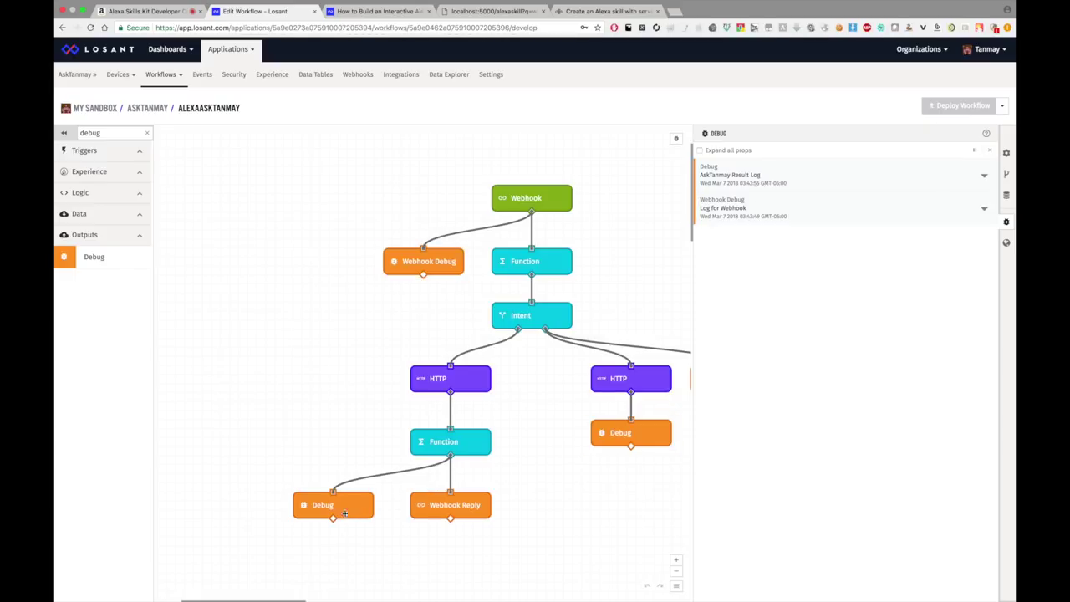
left_click(740, 217)
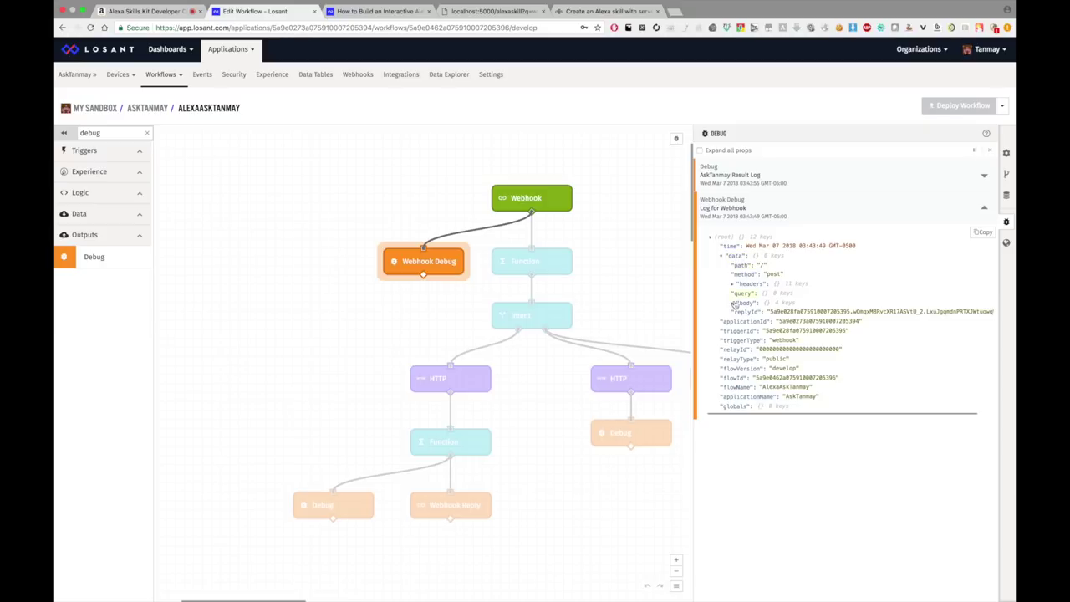
left_click(734, 304)
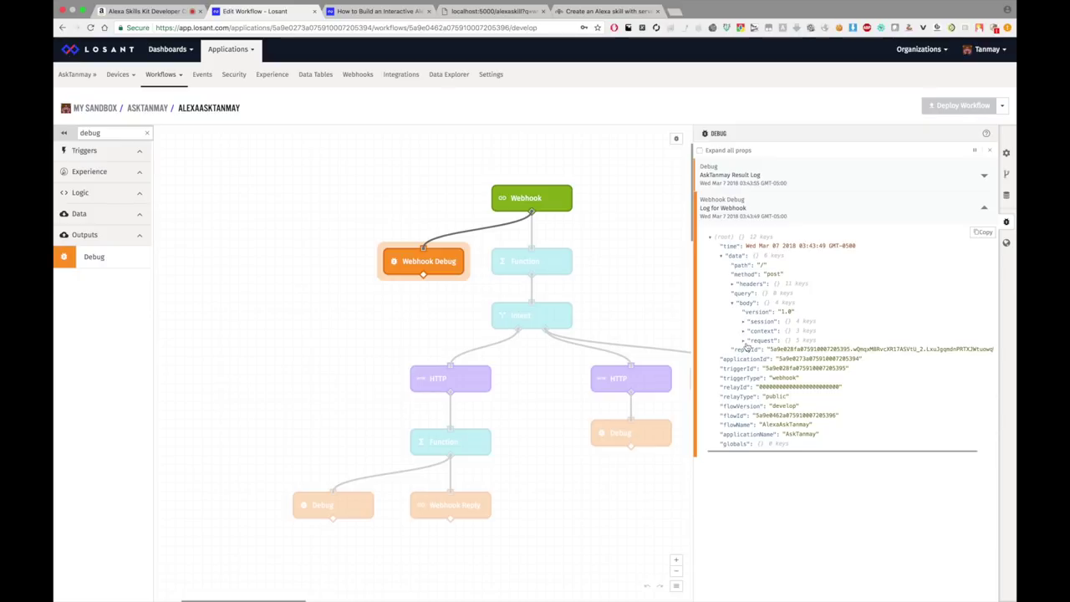
left_click(744, 340)
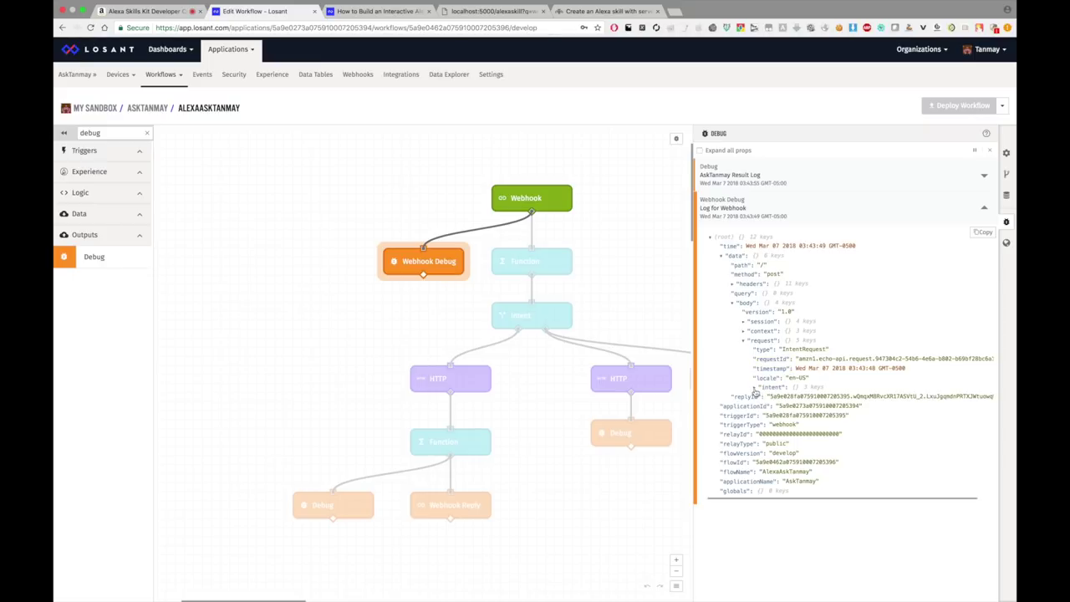
left_click(755, 389)
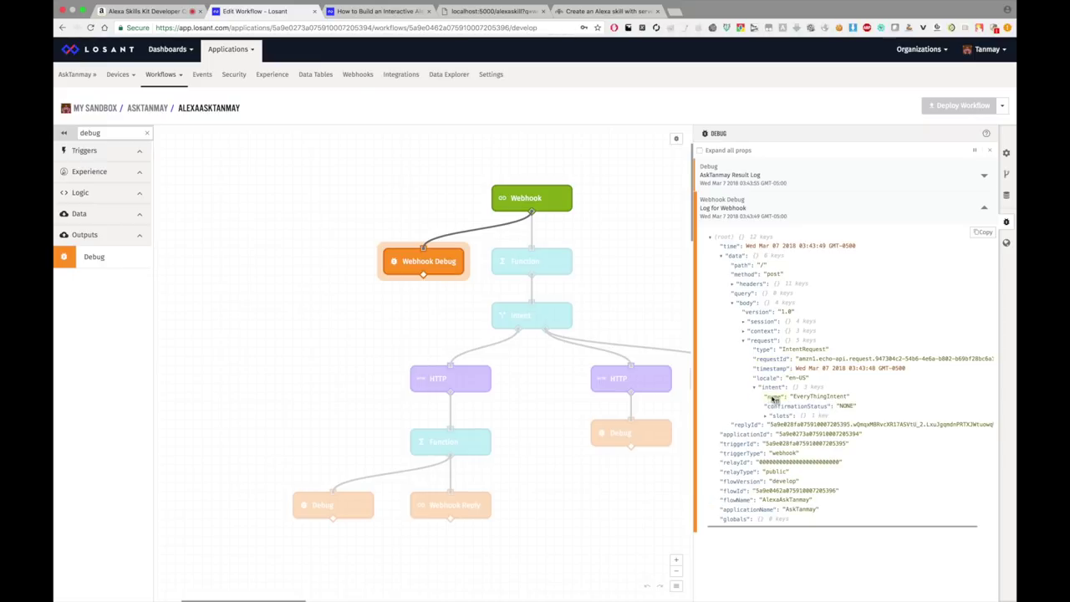
- Examine the intent's name and confirmation status, and expand its slots to inspect the value of EveryThingSlot
double_click(808, 396)
double_click(846, 405)
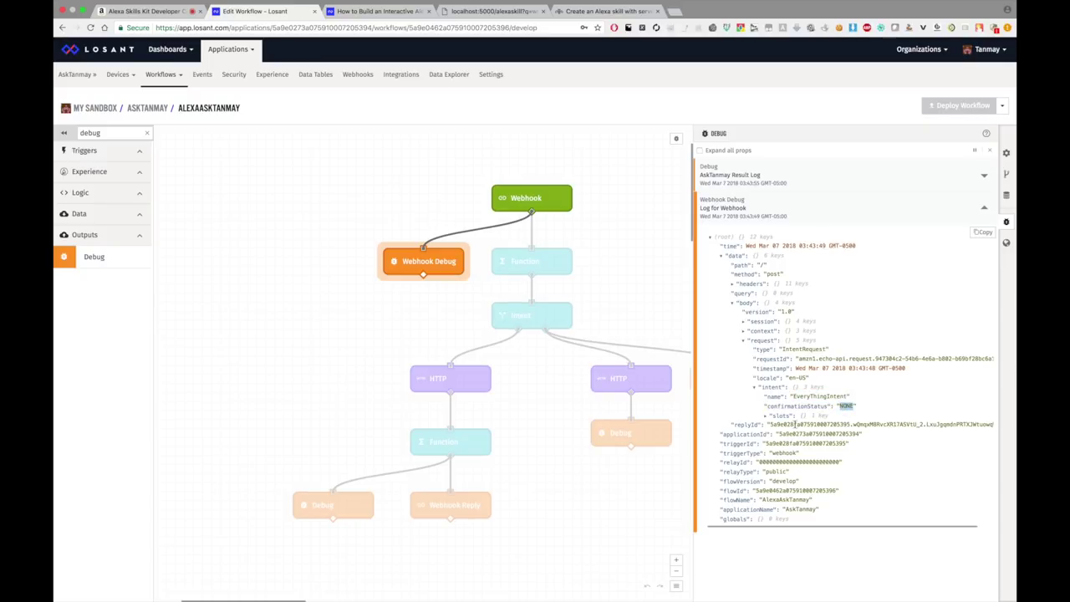
left_click(766, 417)
left_click(777, 425)
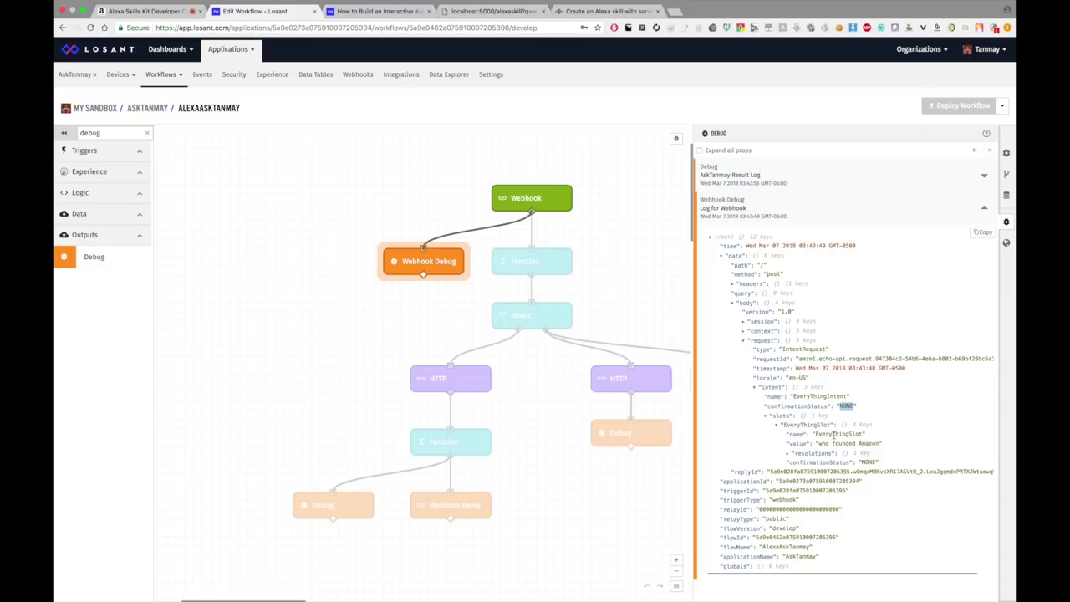
left_click_drag(819, 443, 869, 444)
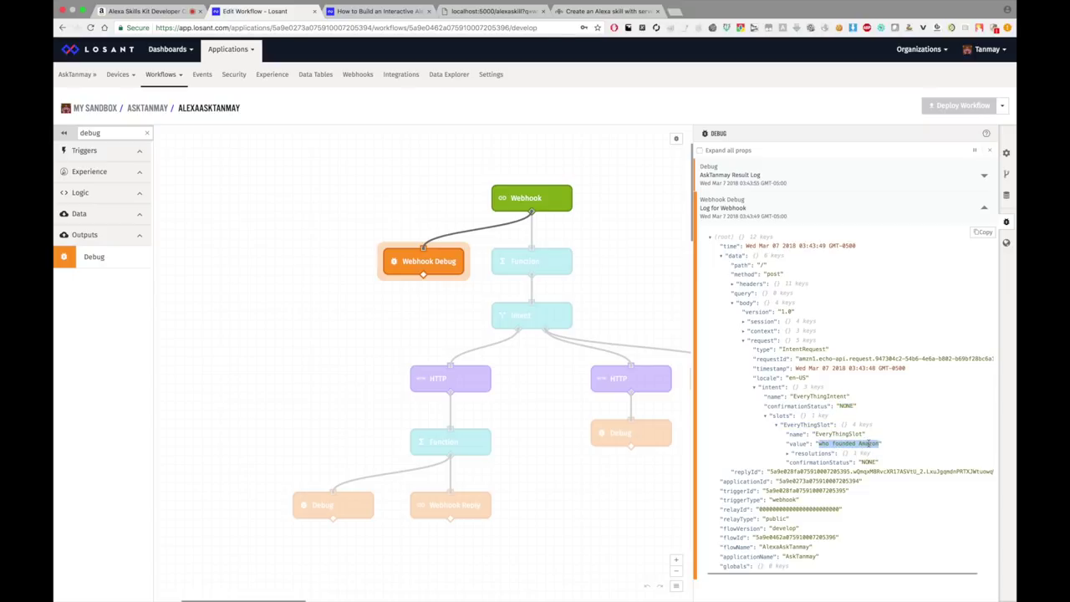
left_click(881, 444)
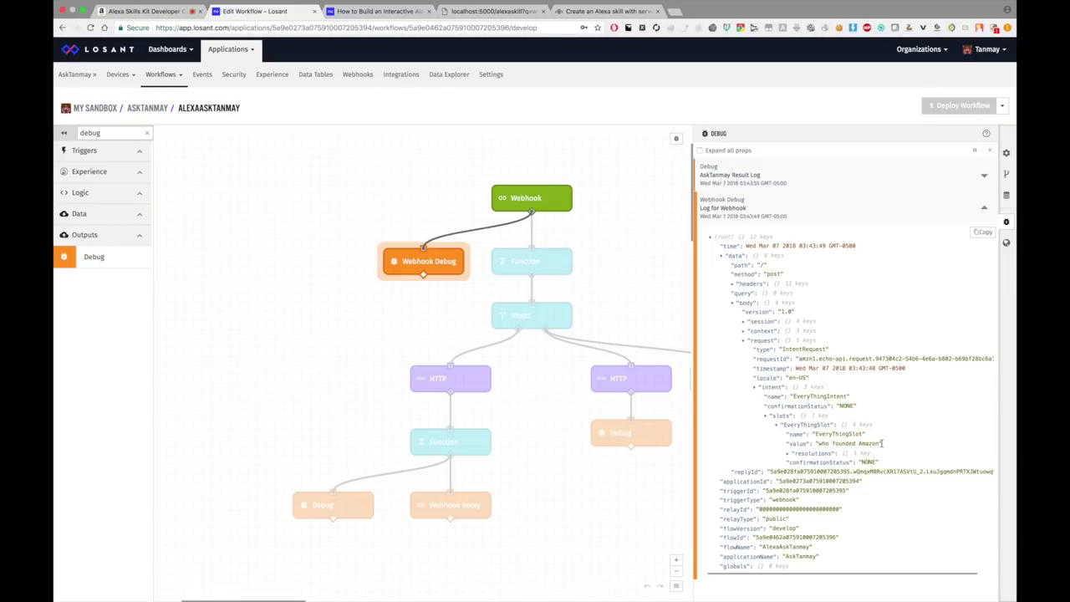